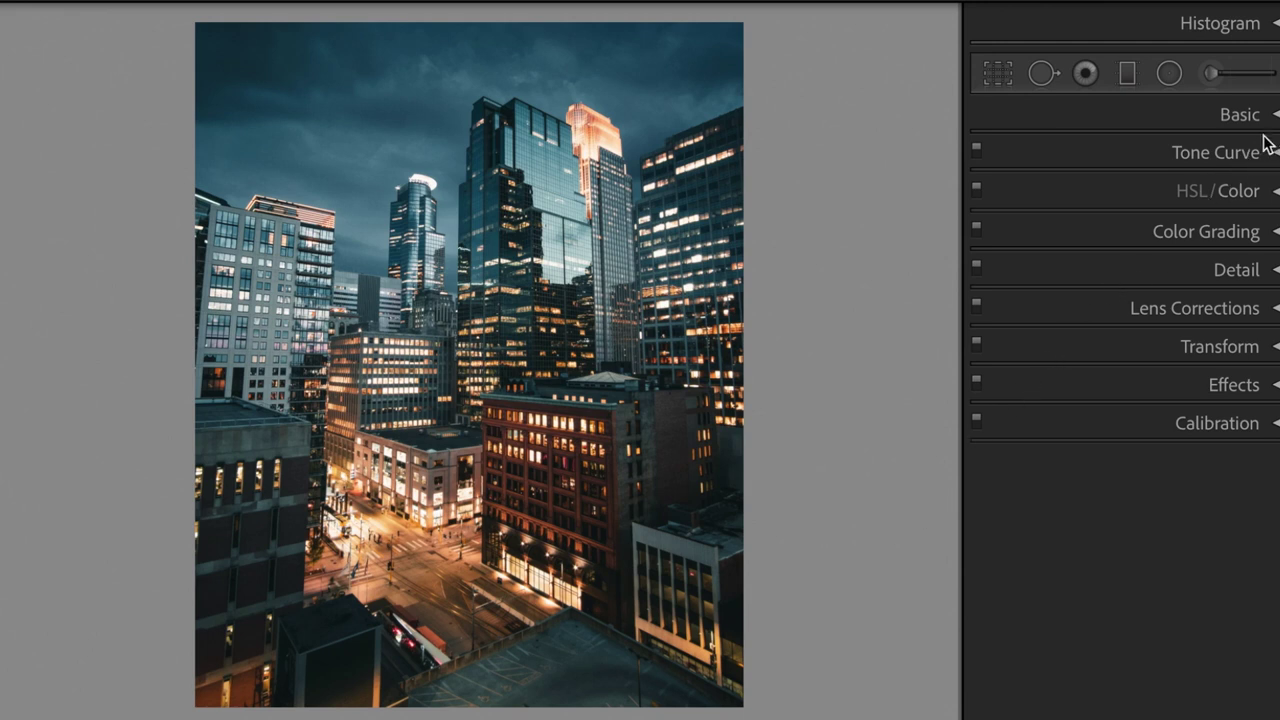
# - Expand the Basic panel in the Develop module's right panel
pyautogui.click(1272, 114)
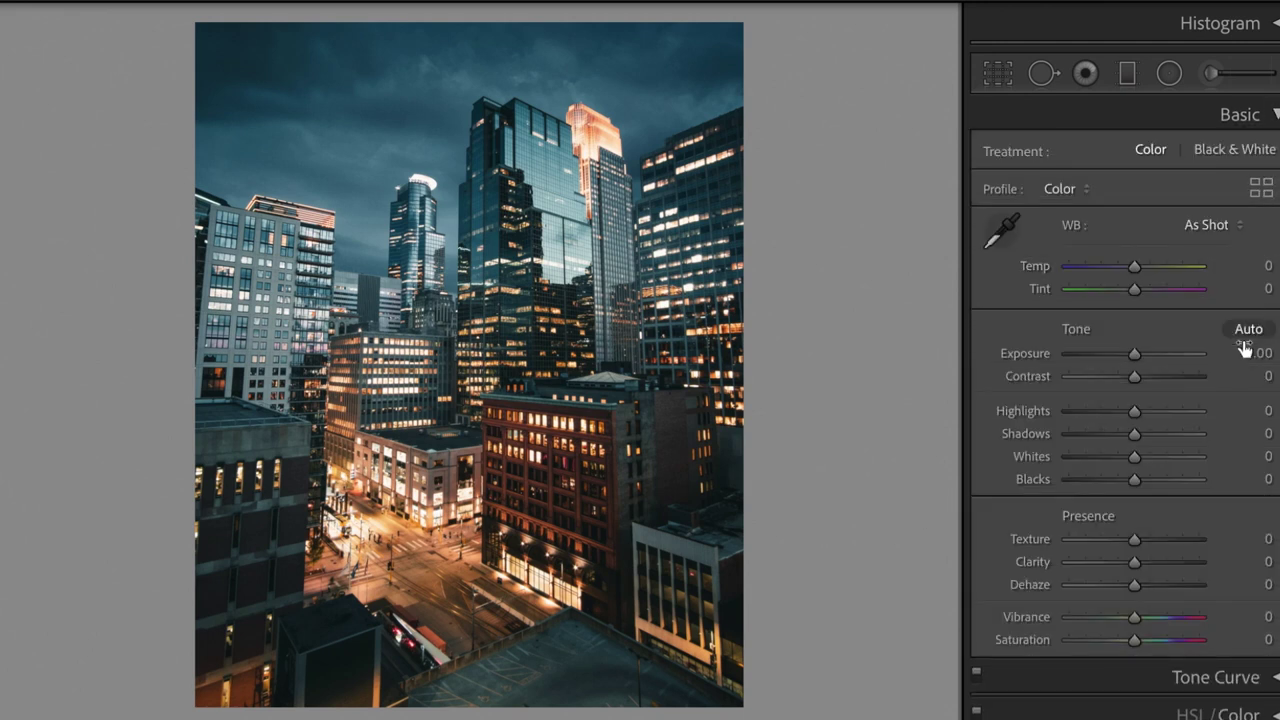
# - Set Contrast +30, Highlights +35, Shadows +30, Whites −30 and Blacks +10
pyautogui.click(1240, 376)
pyautogui.write('30')
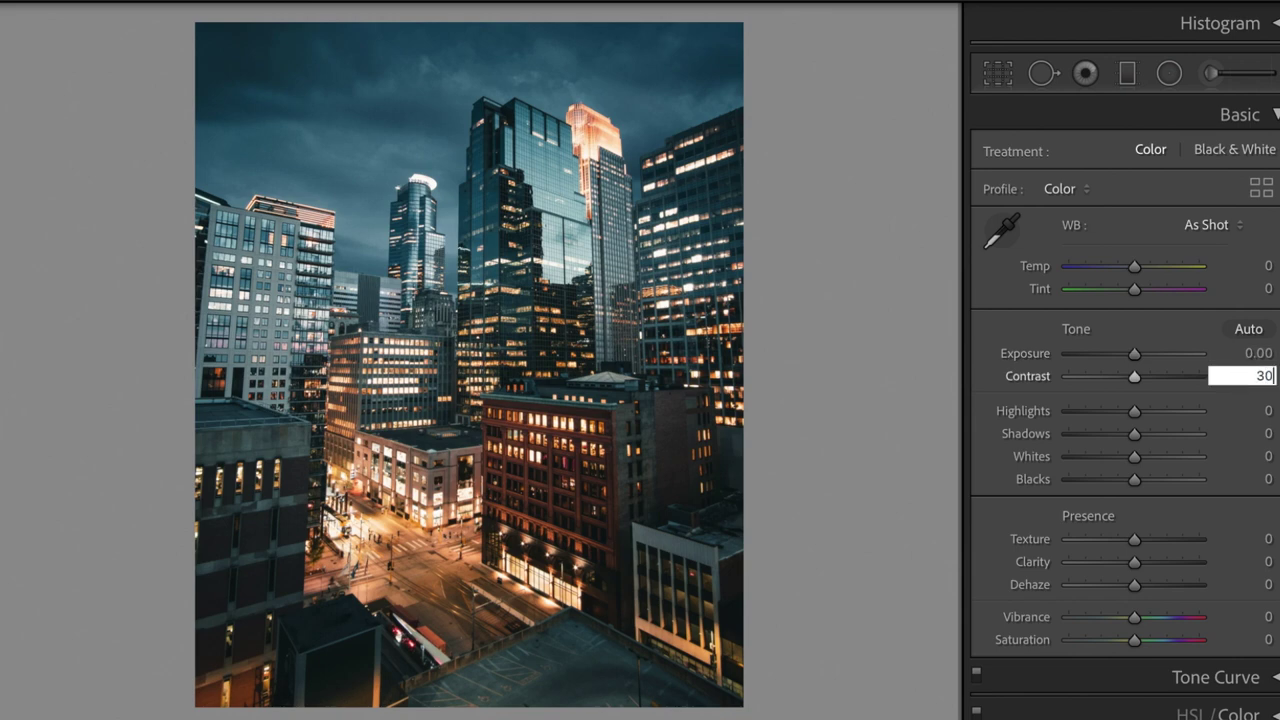
pyautogui.press('Tab')
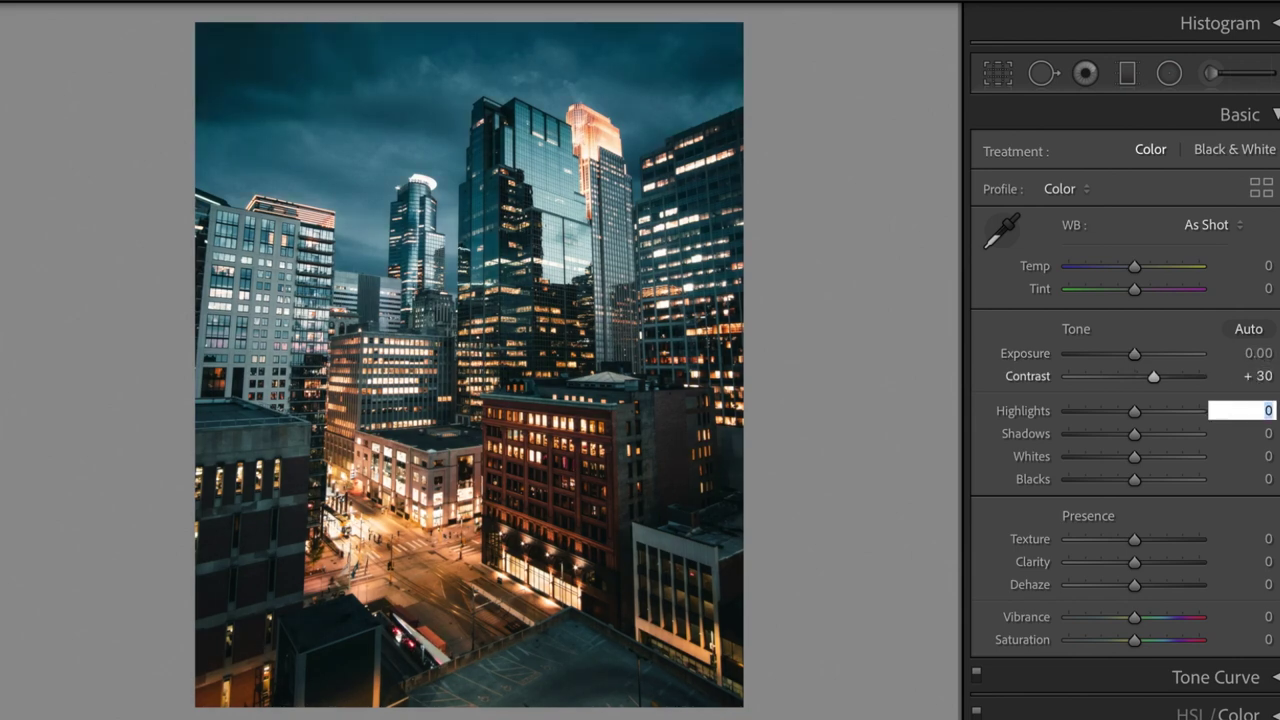
pyautogui.write('35')
pyautogui.press('Tab')
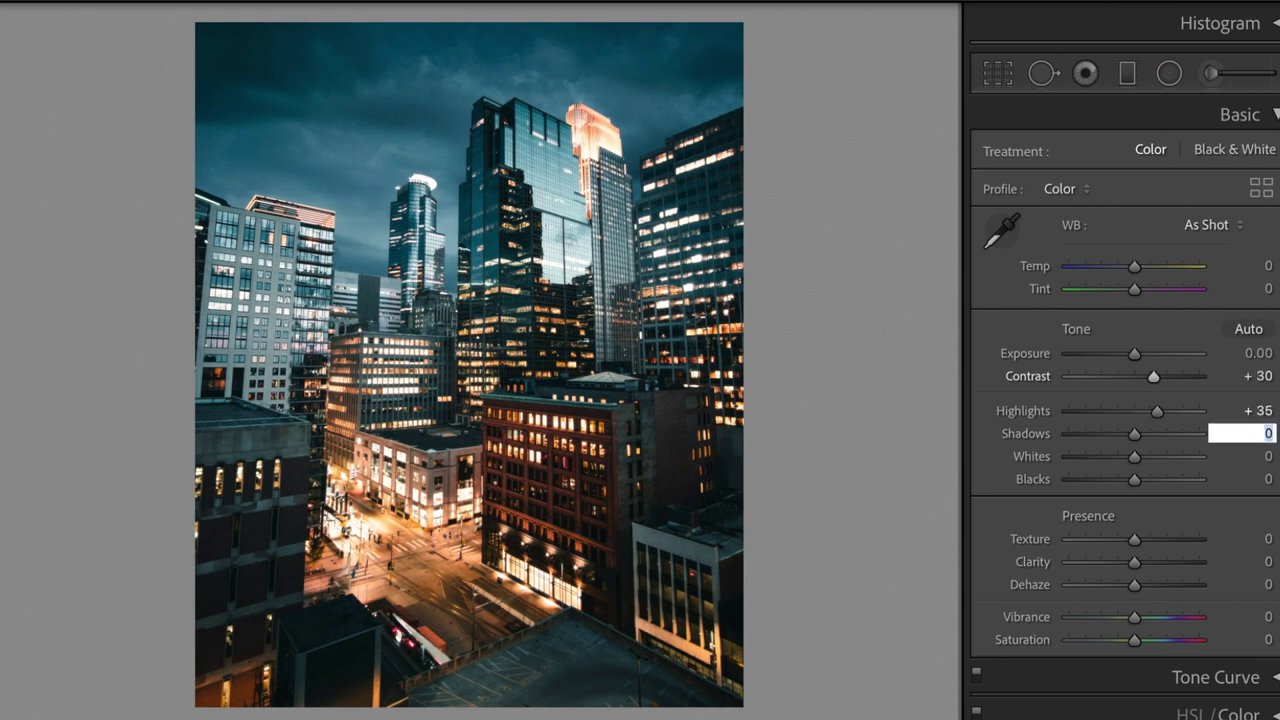
pyautogui.write('30')
pyautogui.press('Tab')
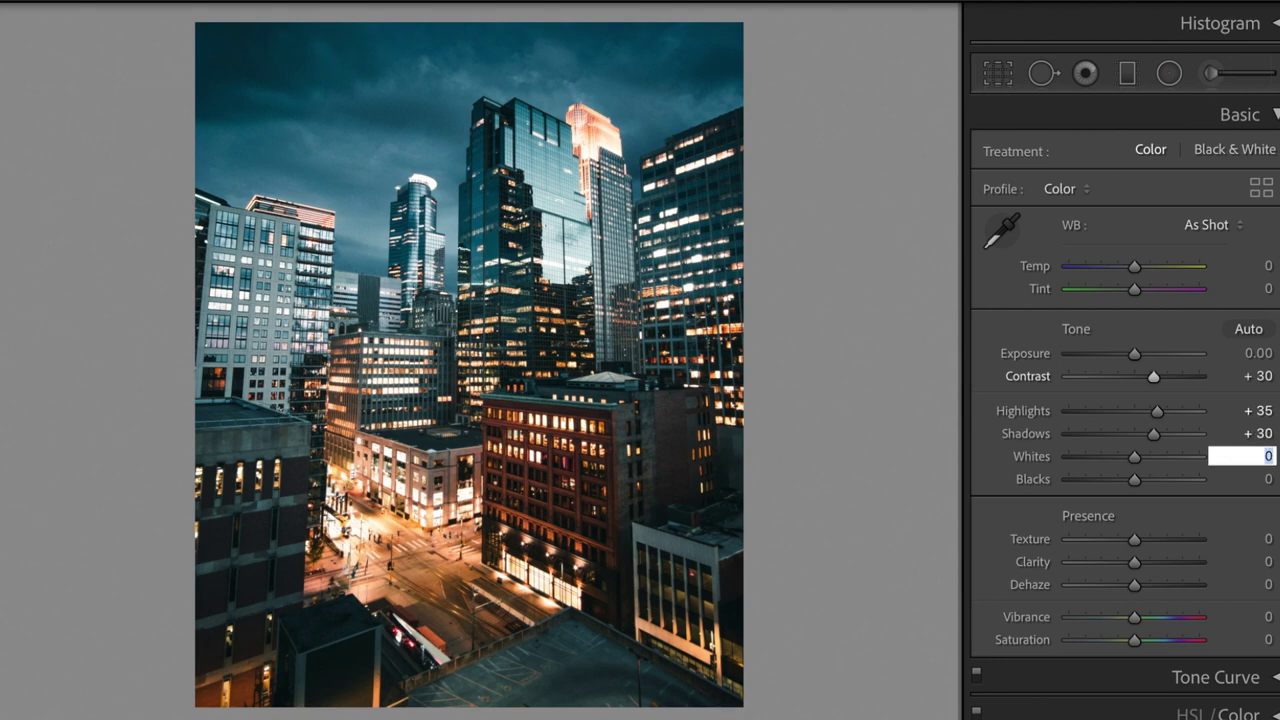
pyautogui.write('-30')
pyautogui.press('Tab')
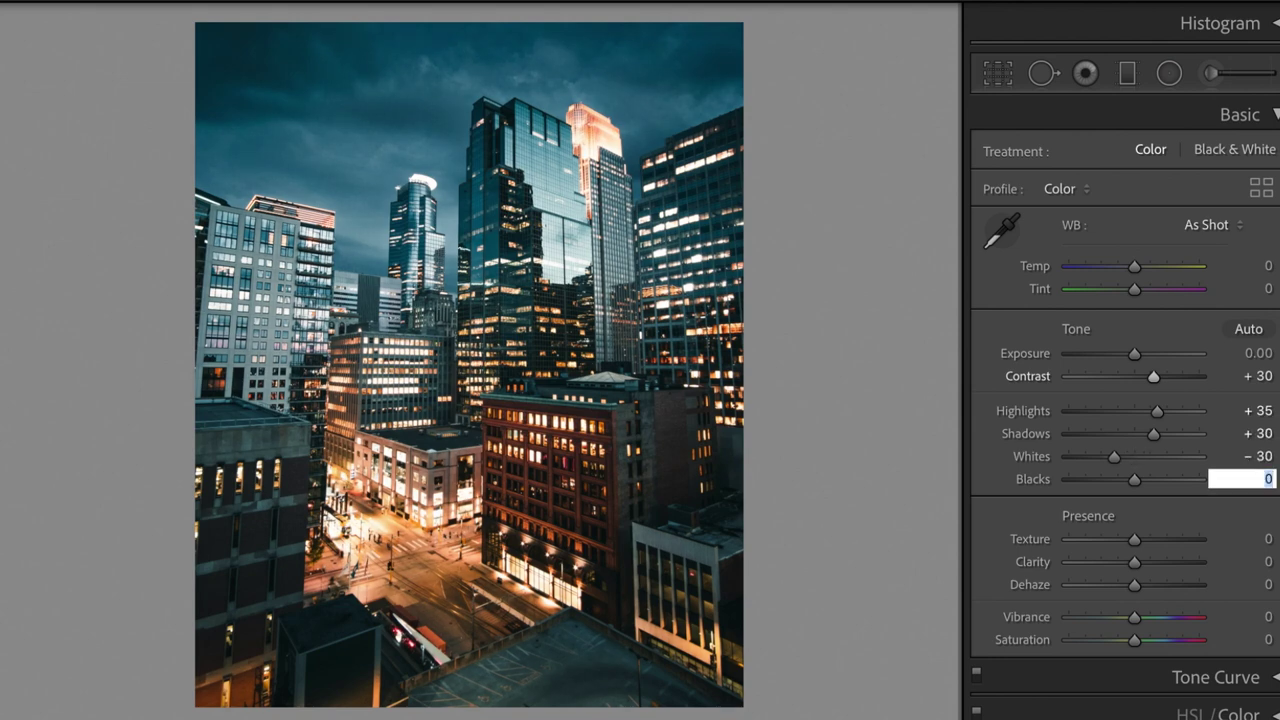
pyautogui.write('10')
pyautogui.press('Tab')
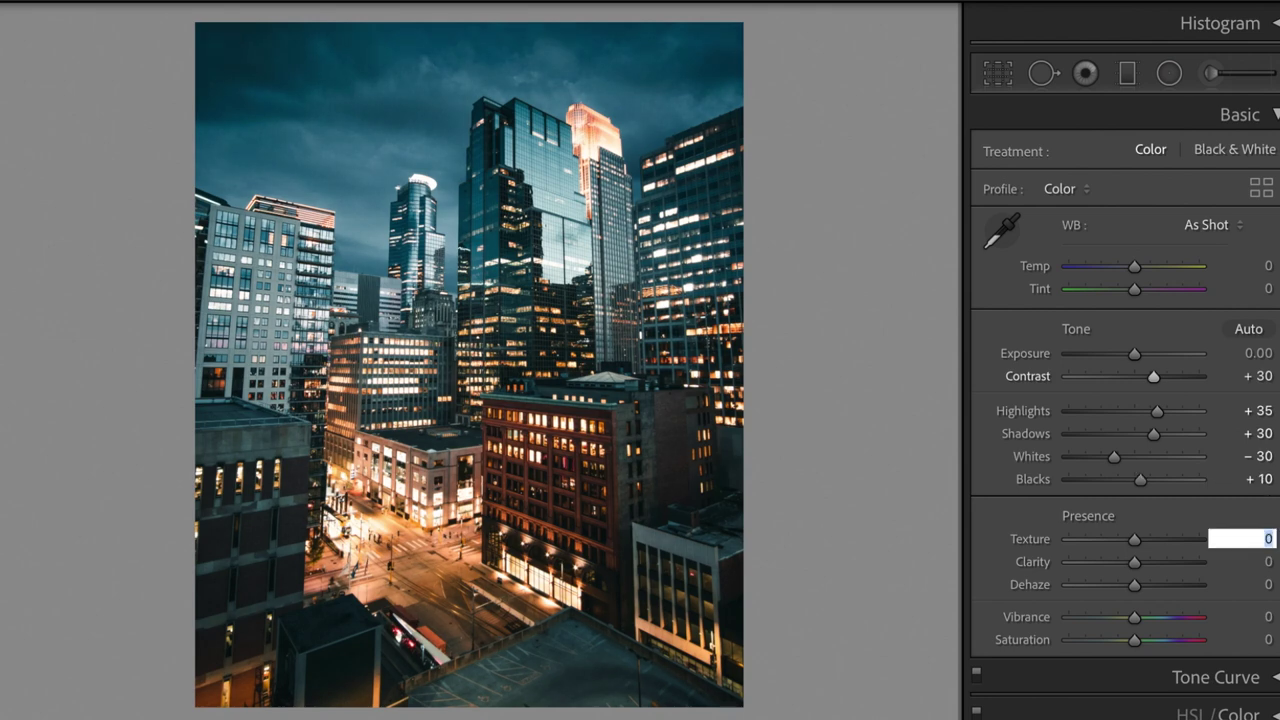
# - Set Clarity and Dehaze to +10, Vibrance +30 and Saturation −20, leaving Texture at 0
pyautogui.press('Tab')
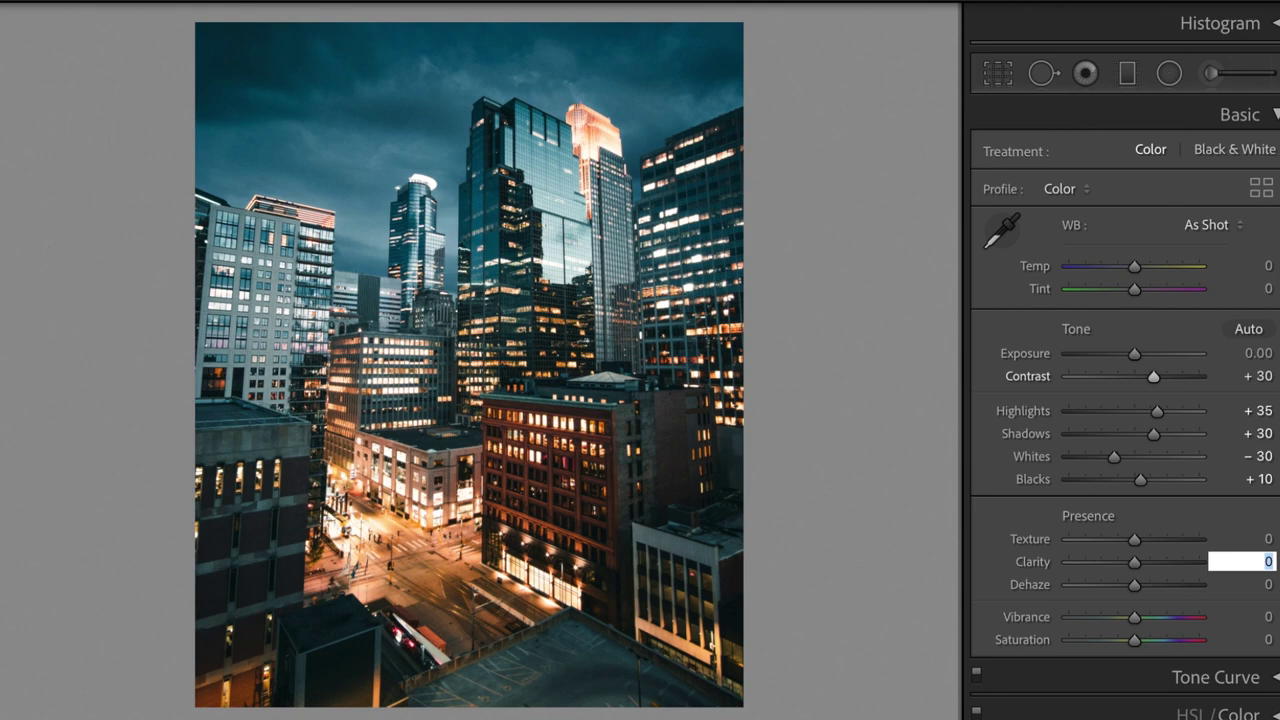
pyautogui.write('10')
pyautogui.press('Tab')
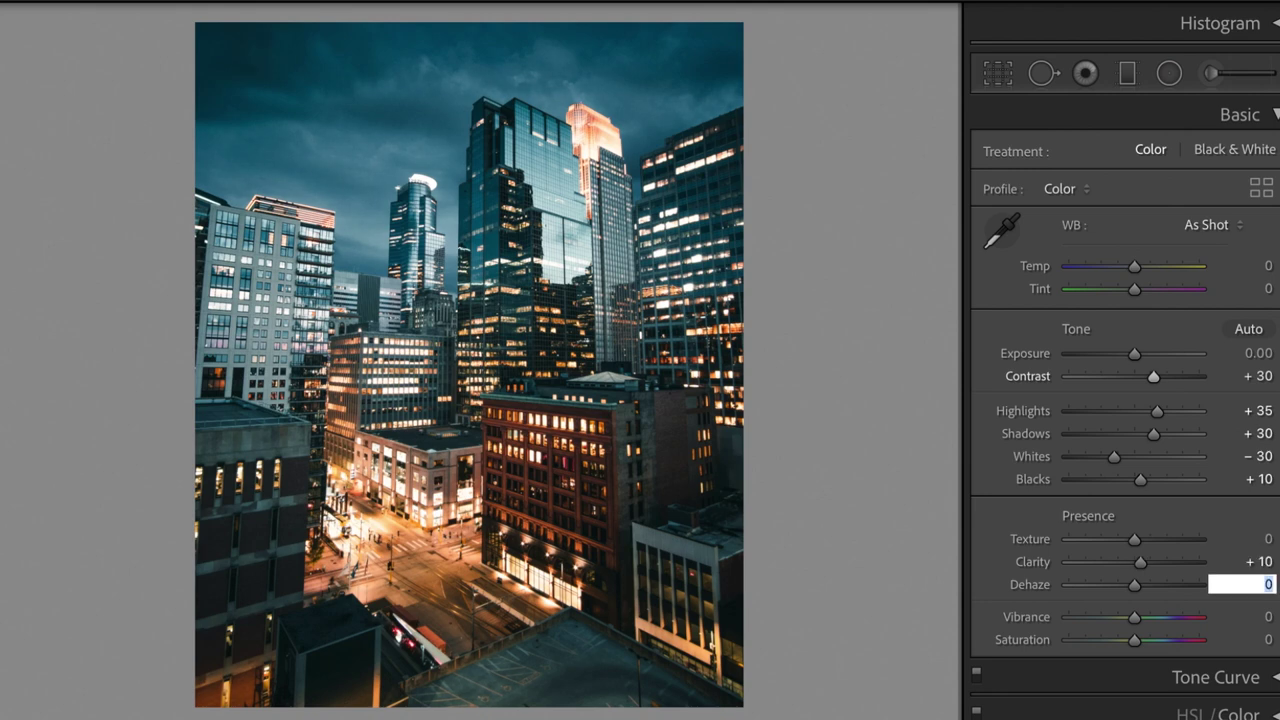
pyautogui.write('10')
pyautogui.press('Tab')
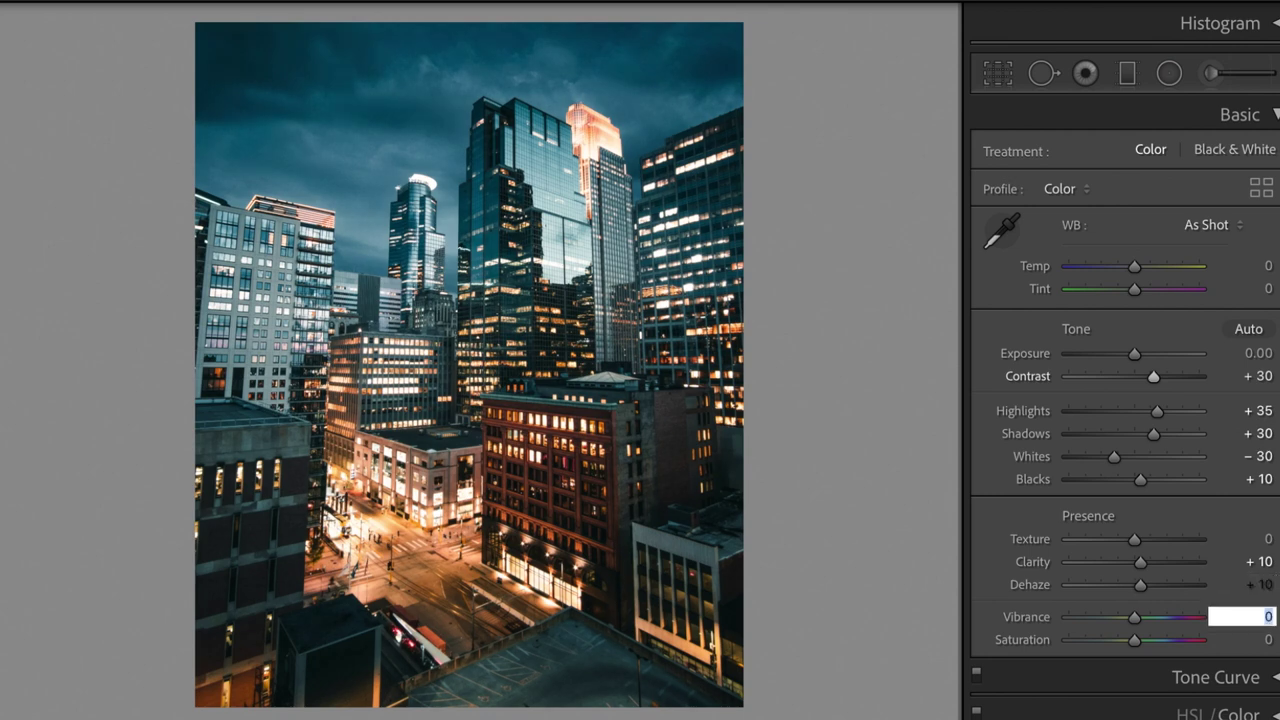
pyautogui.write('30')
pyautogui.press('Tab')
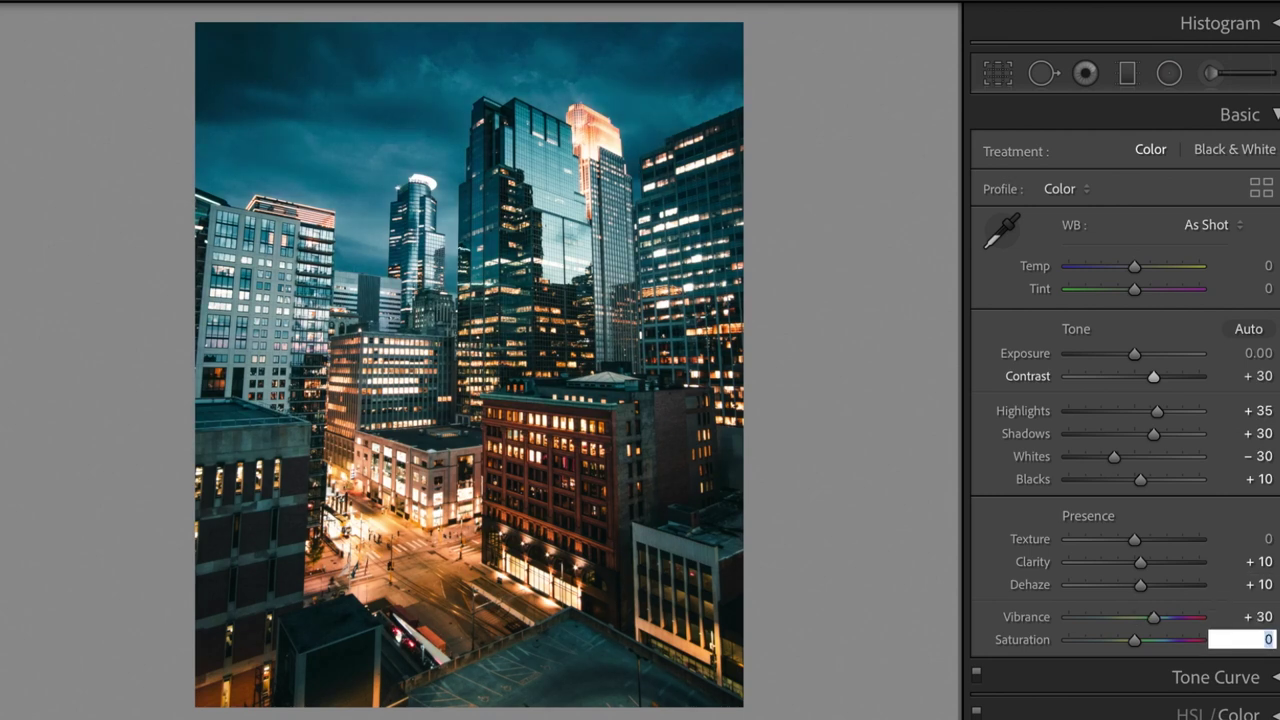
pyautogui.write('-20')
pyautogui.press('Return')
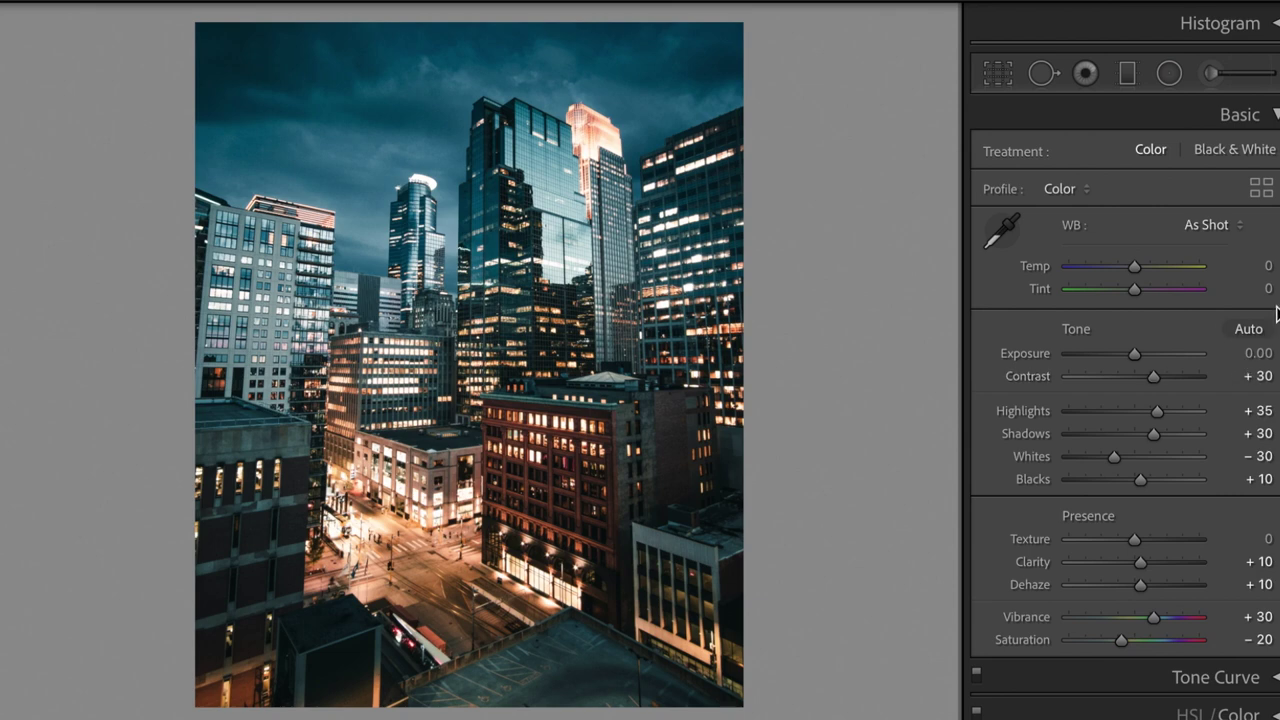
pyautogui.hotkey('ctrl', '1')
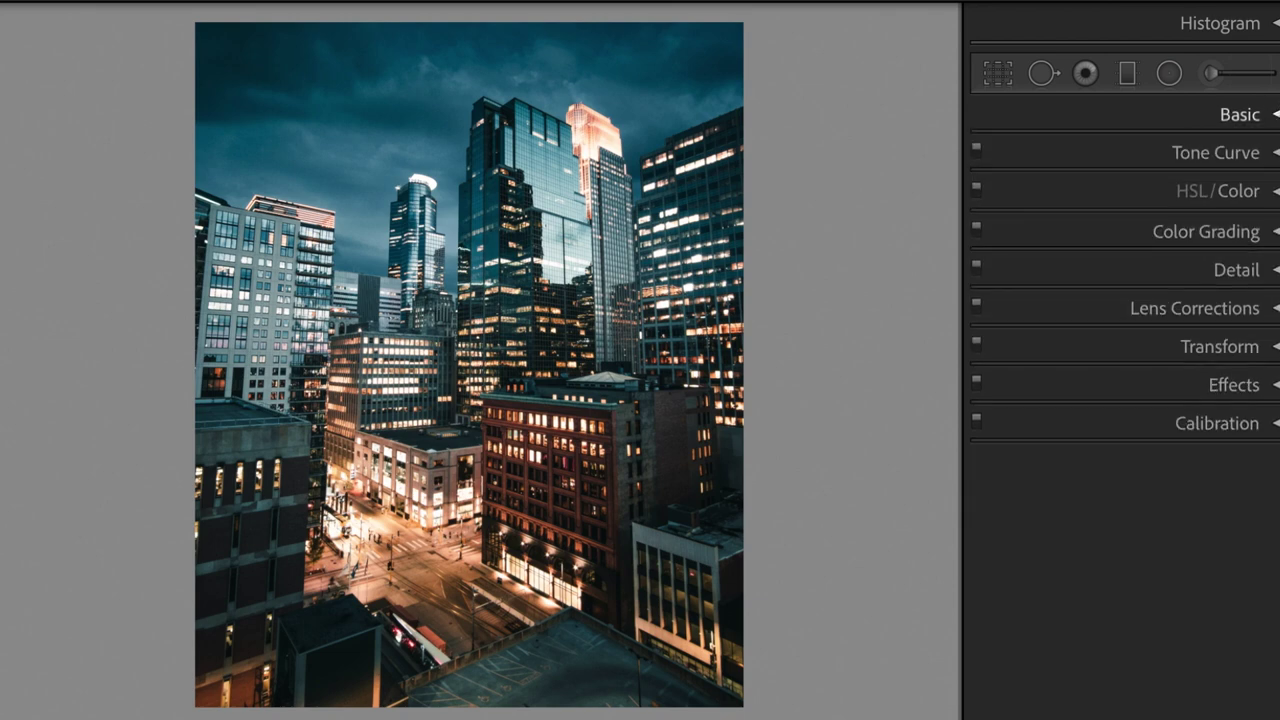
# - Lift the tone curve's black point to output 25 and add a shadow point at 63/46
pyautogui.hotkey('ctrl', '2')
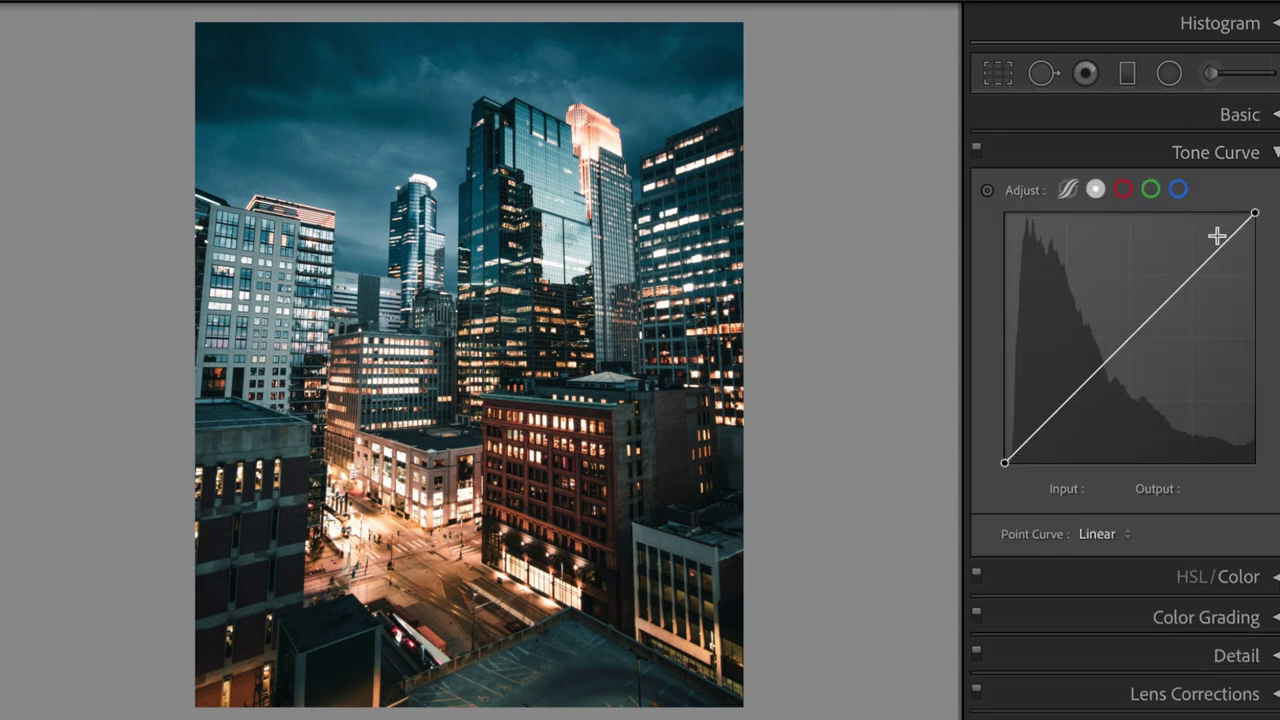
pyautogui.click(1006, 462)
pyautogui.click(1200, 491)
pyautogui.write('25')
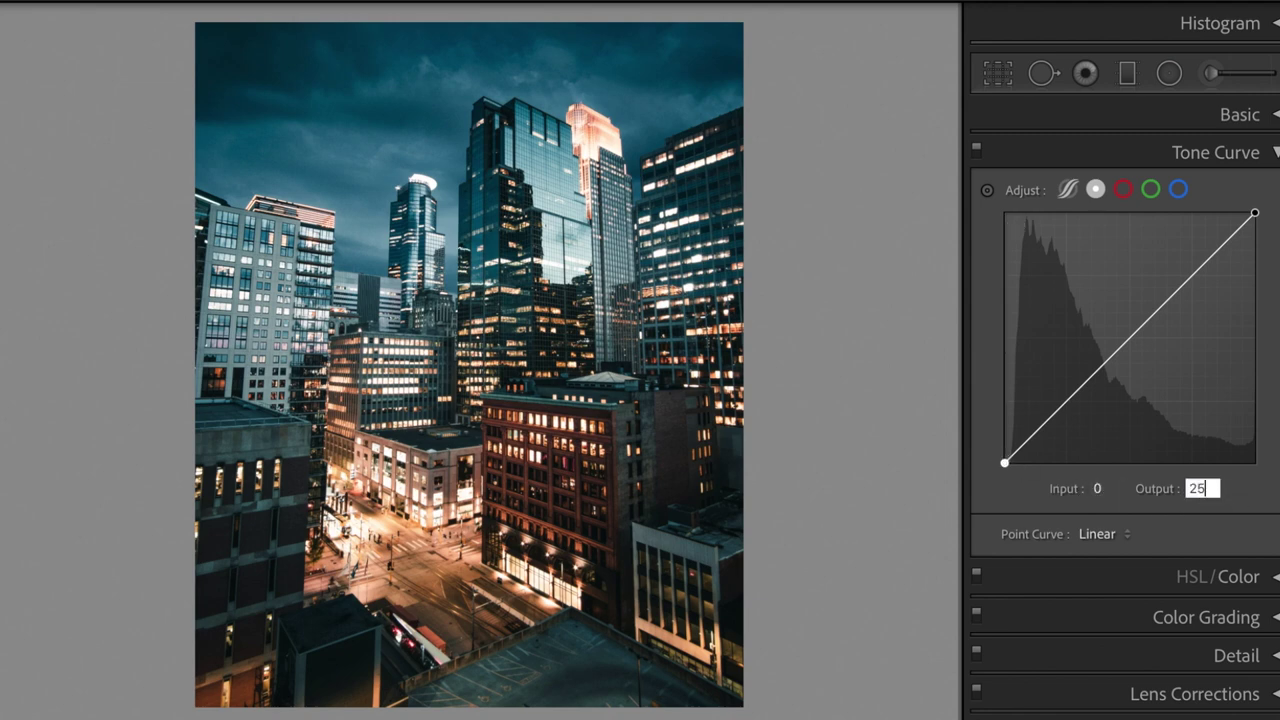
pyautogui.press('Return')
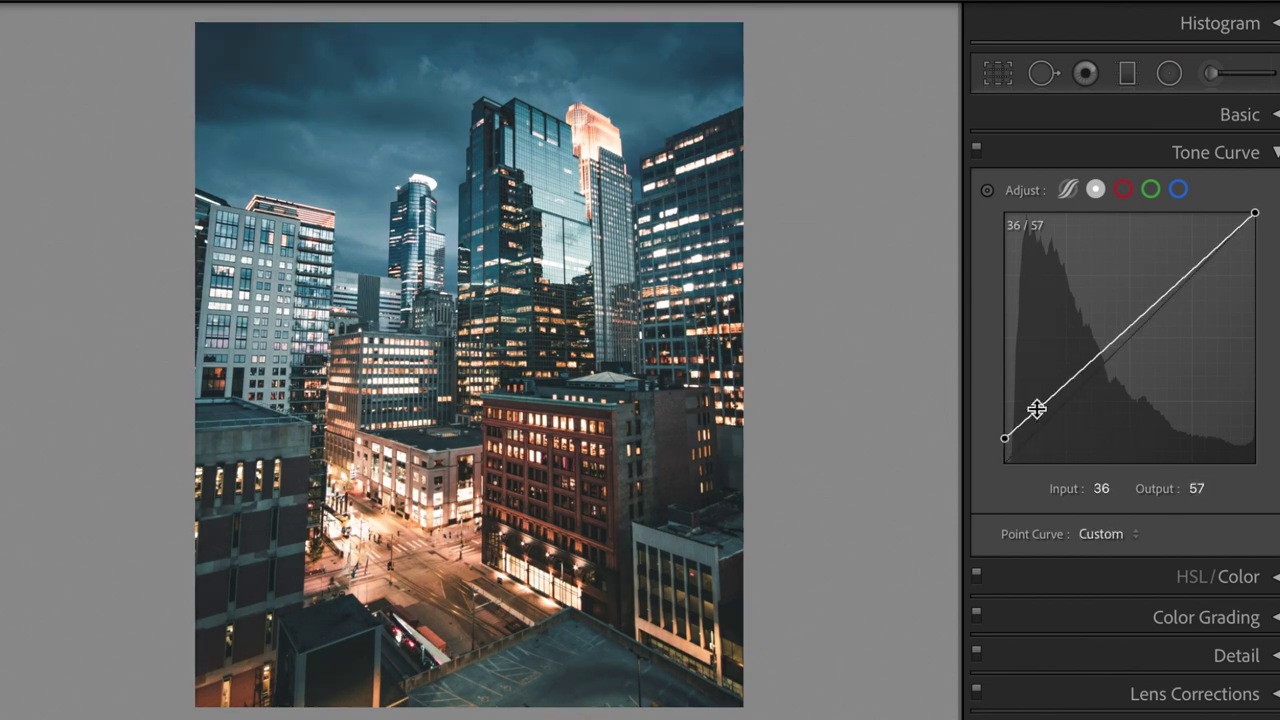
pyautogui.click(1037, 409)
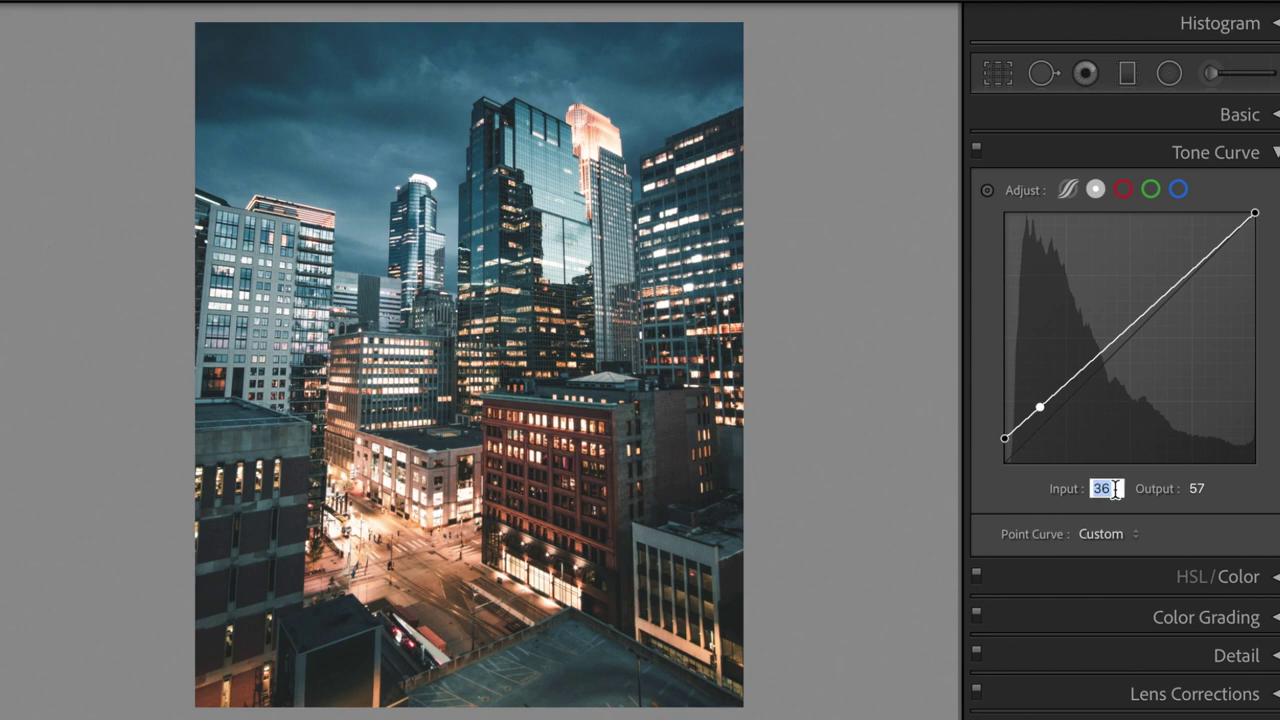
pyautogui.write('63')
pyautogui.press('Tab')
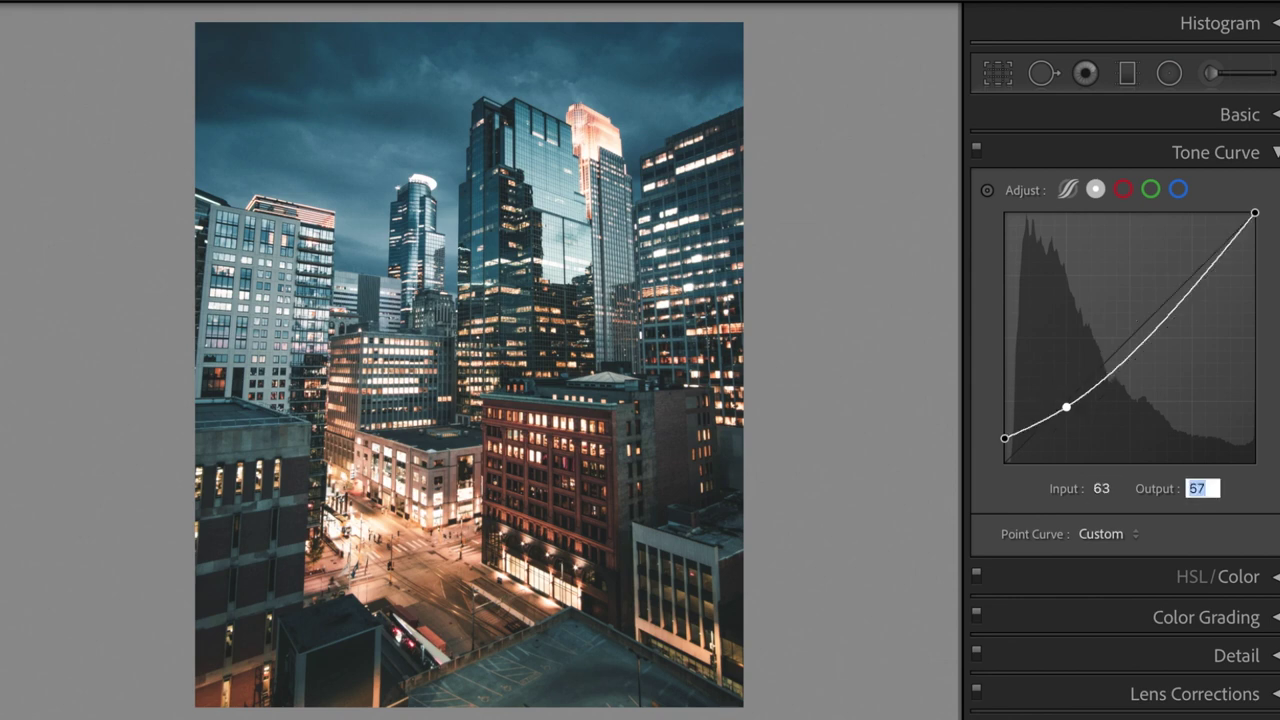
pyautogui.write('46')
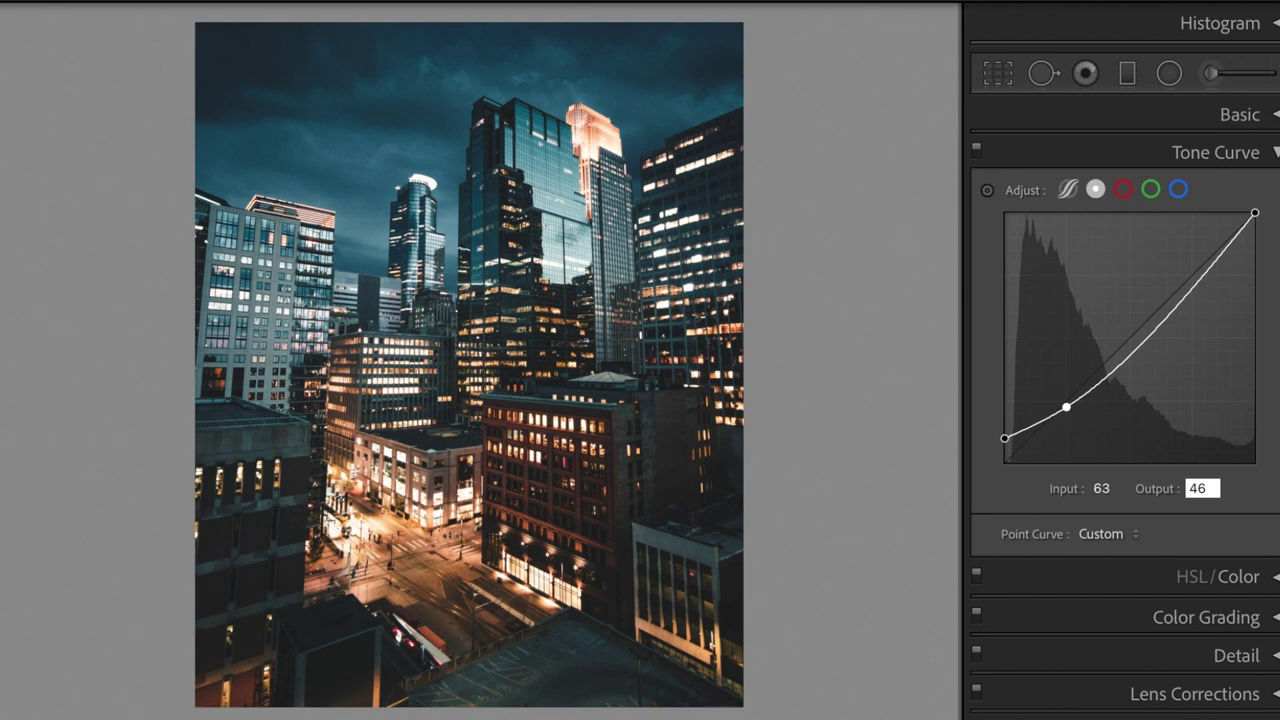
pyautogui.press('Return')
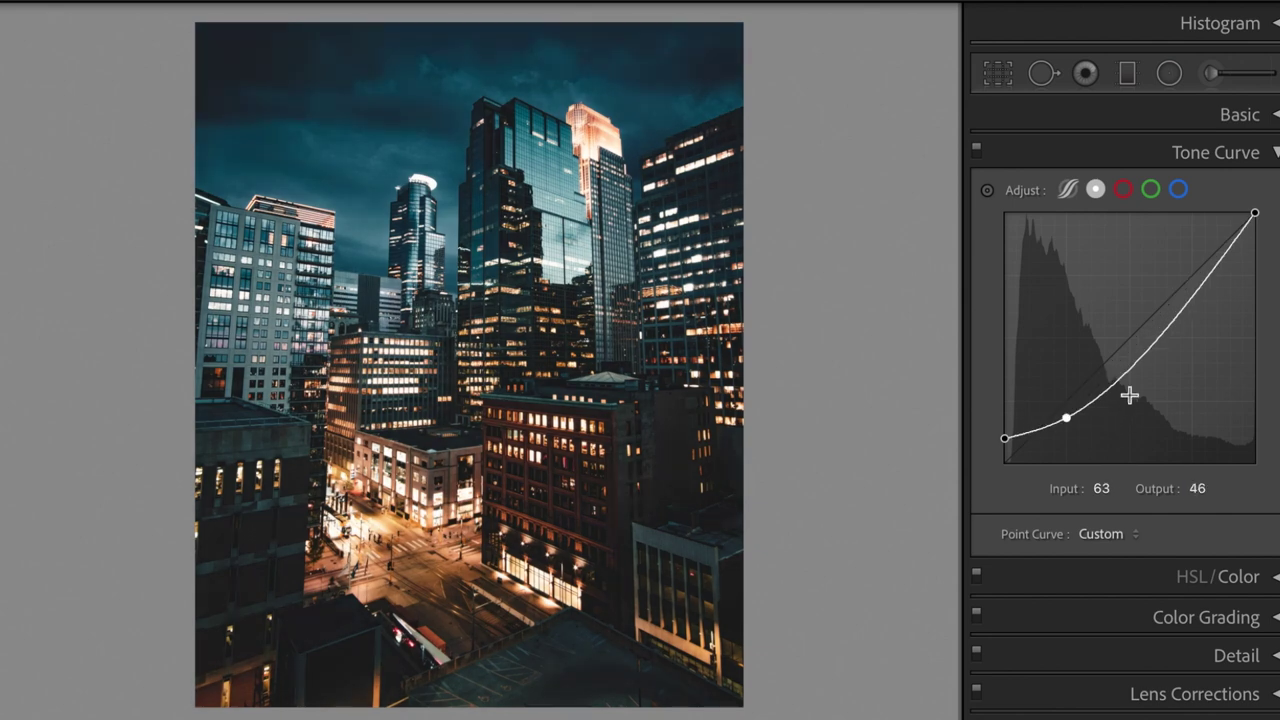
# - Add a midtone curve point at 130/104 and a highlight point at 190/189
pyautogui.click(1150, 347)
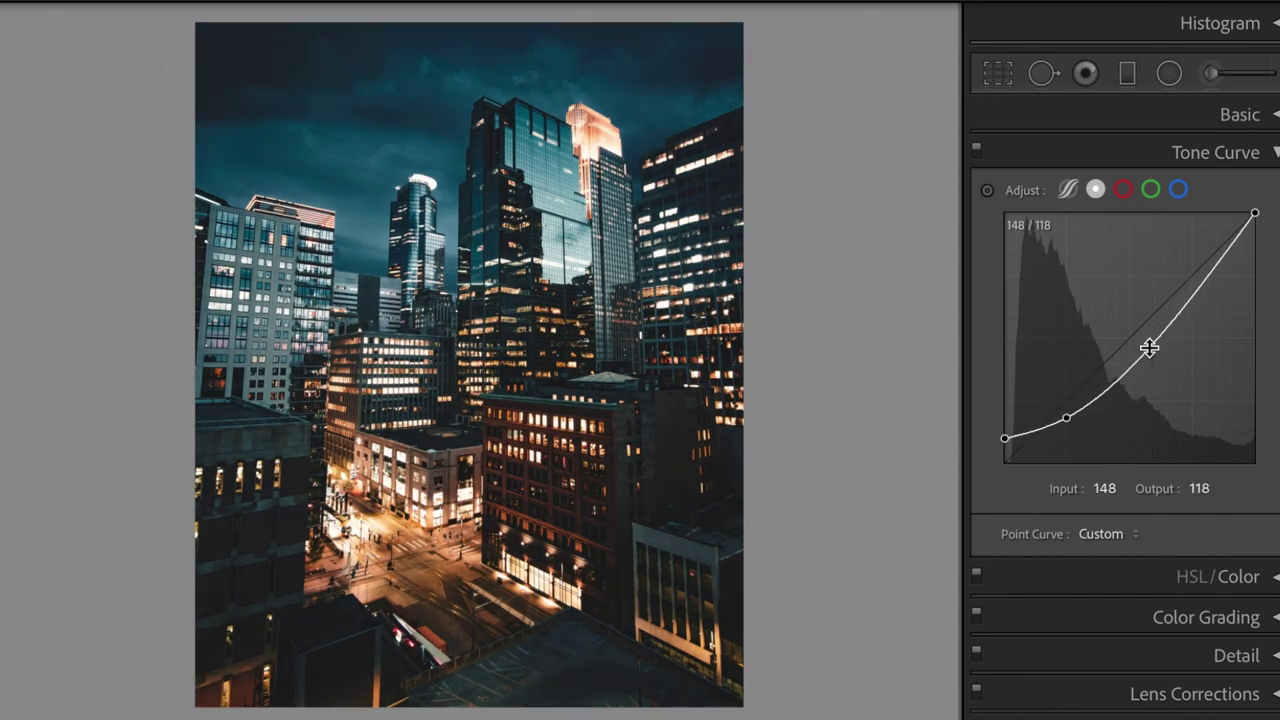
pyautogui.click(1118, 485)
pyautogui.write('130')
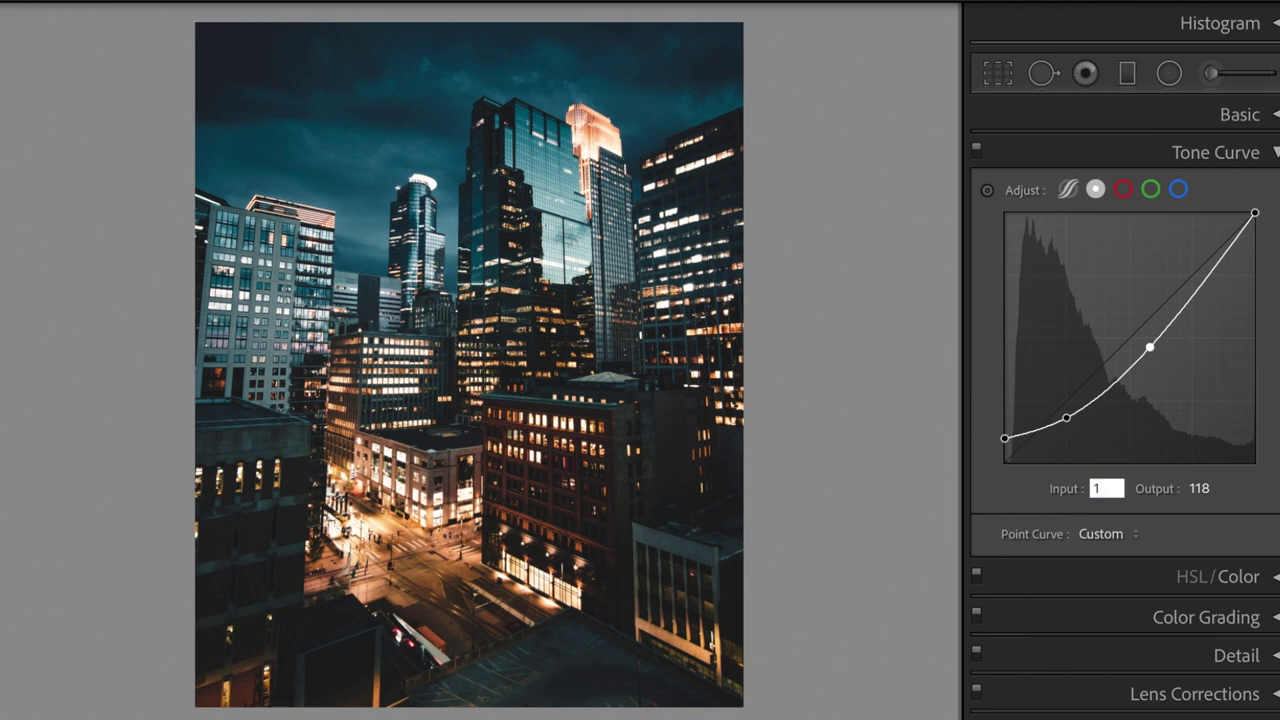
pyautogui.press('Tab')
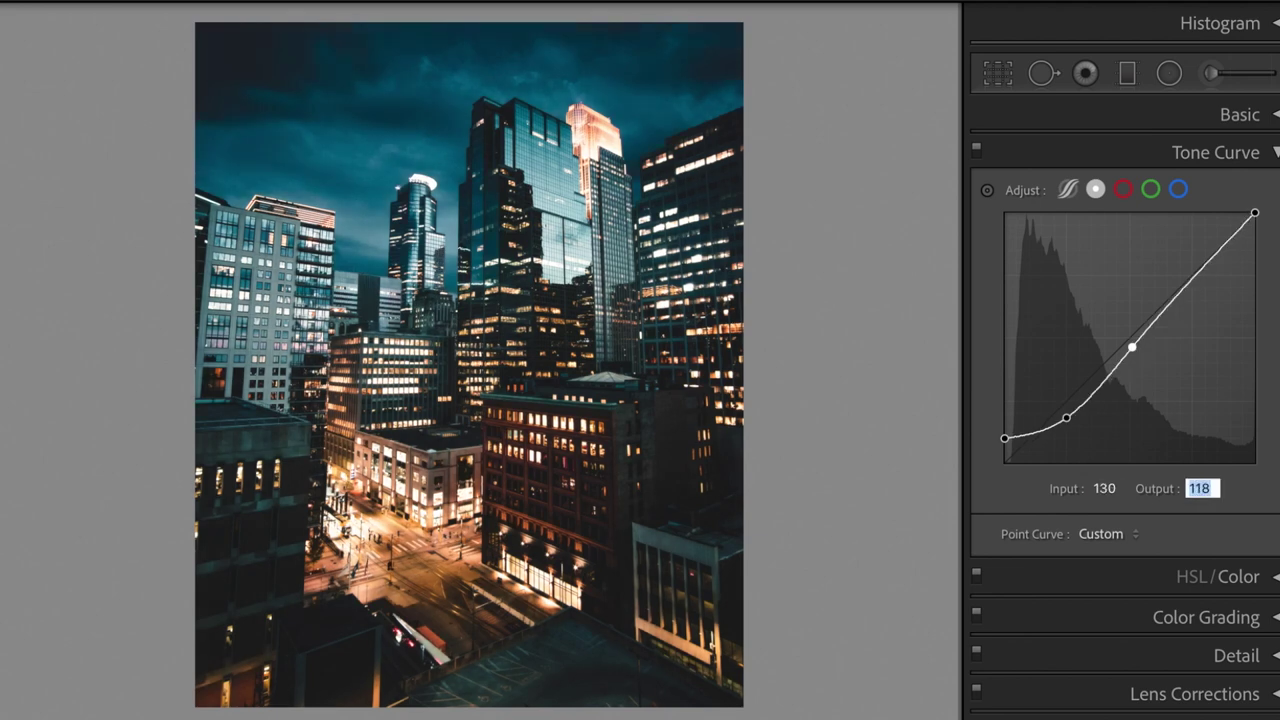
pyautogui.write('104')
pyautogui.press('Return')
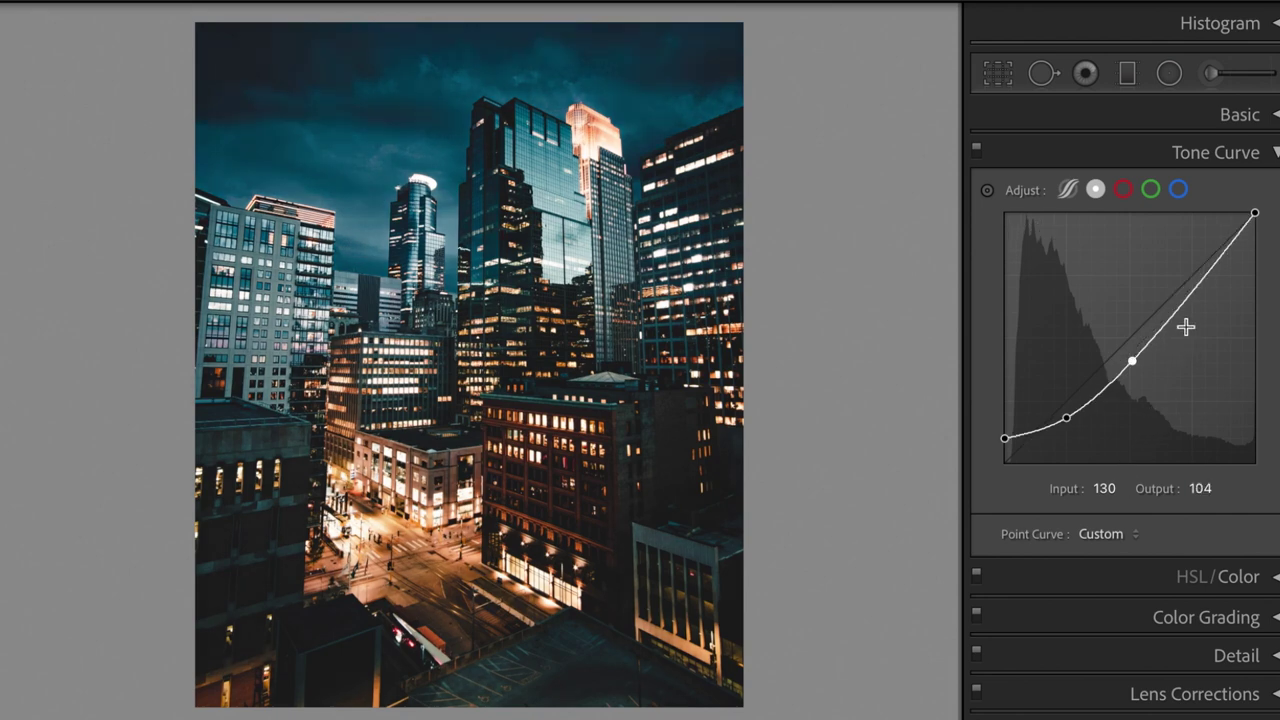
pyautogui.click(1192, 290)
pyautogui.write('190')
pyautogui.press('Tab')
pyautogui.write('189')
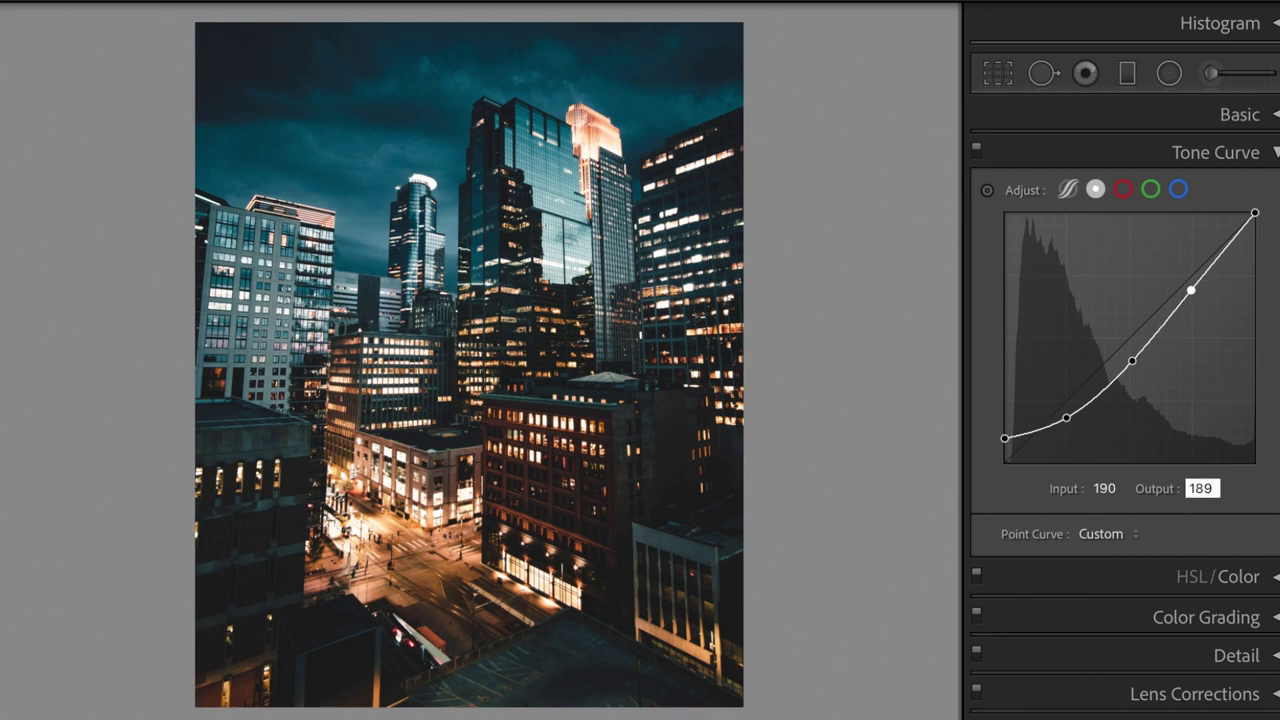
pyautogui.press('Return')
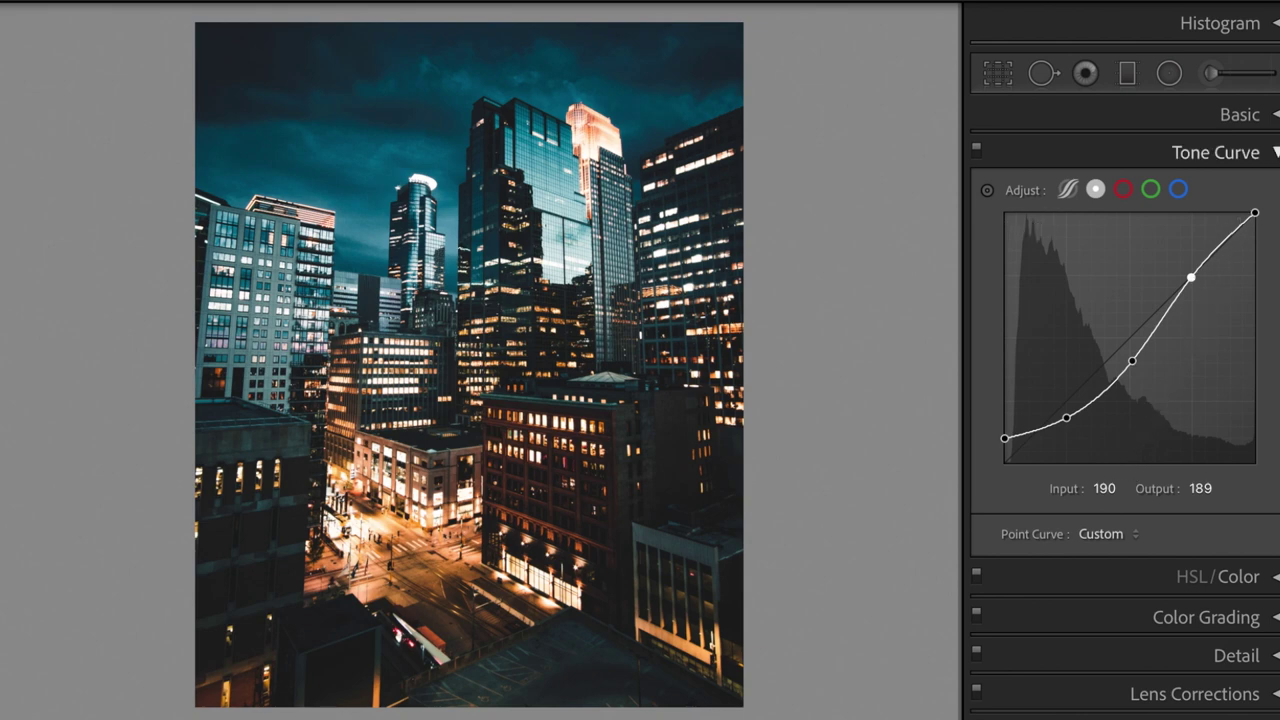
pyautogui.click(1272, 152)
# - In HSL, set the red hue to +25 and red saturation to −10
pyautogui.click(1272, 190)
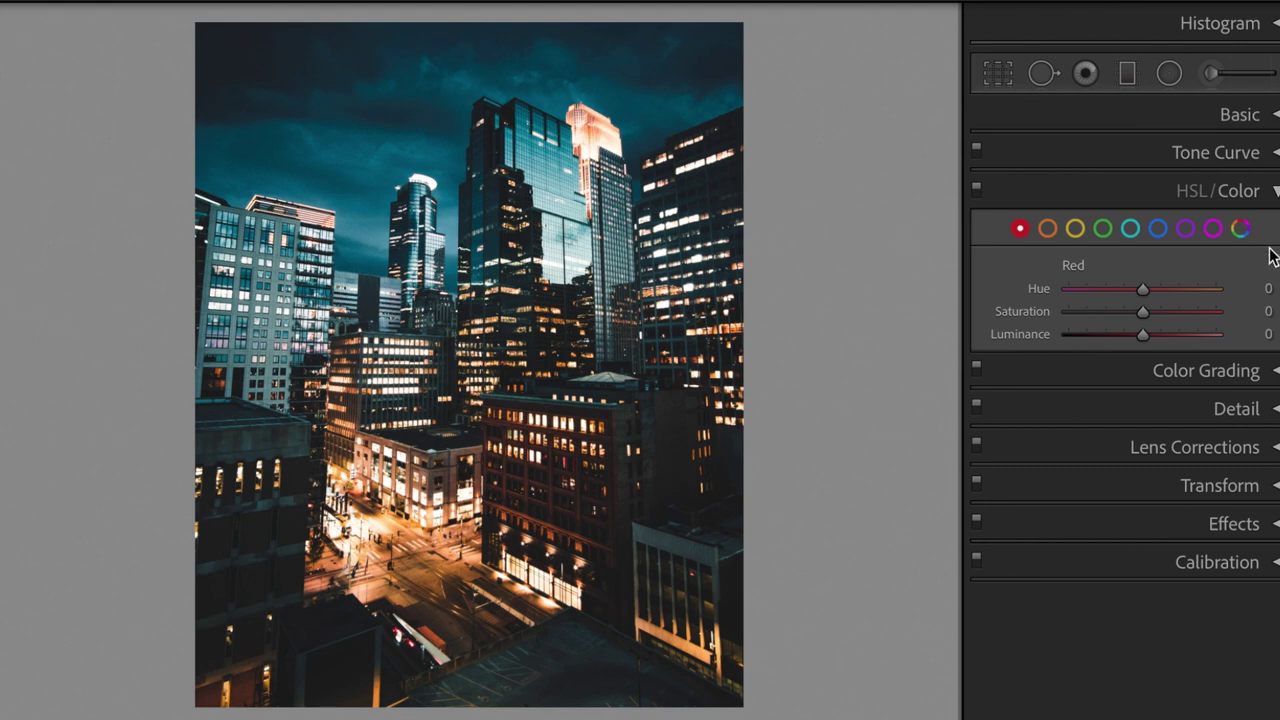
pyautogui.click(1250, 290)
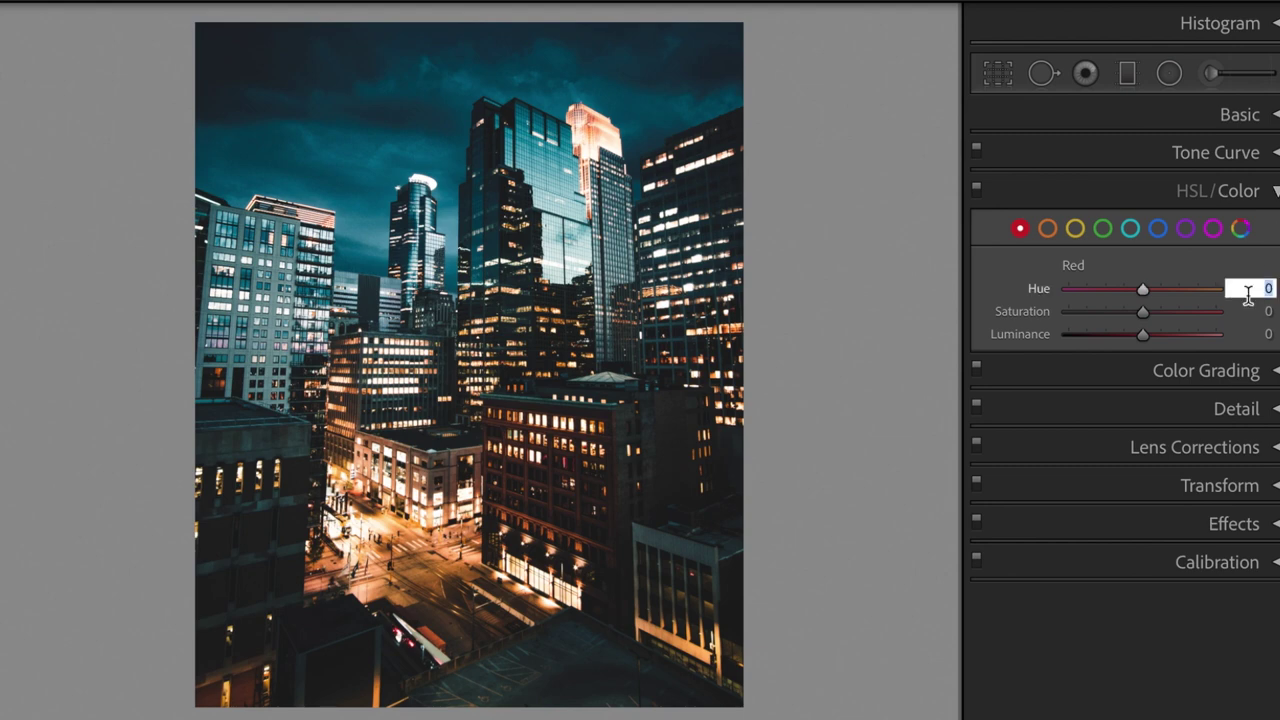
pyautogui.write('25')
pyautogui.press('Tab')
pyautogui.write('-10')
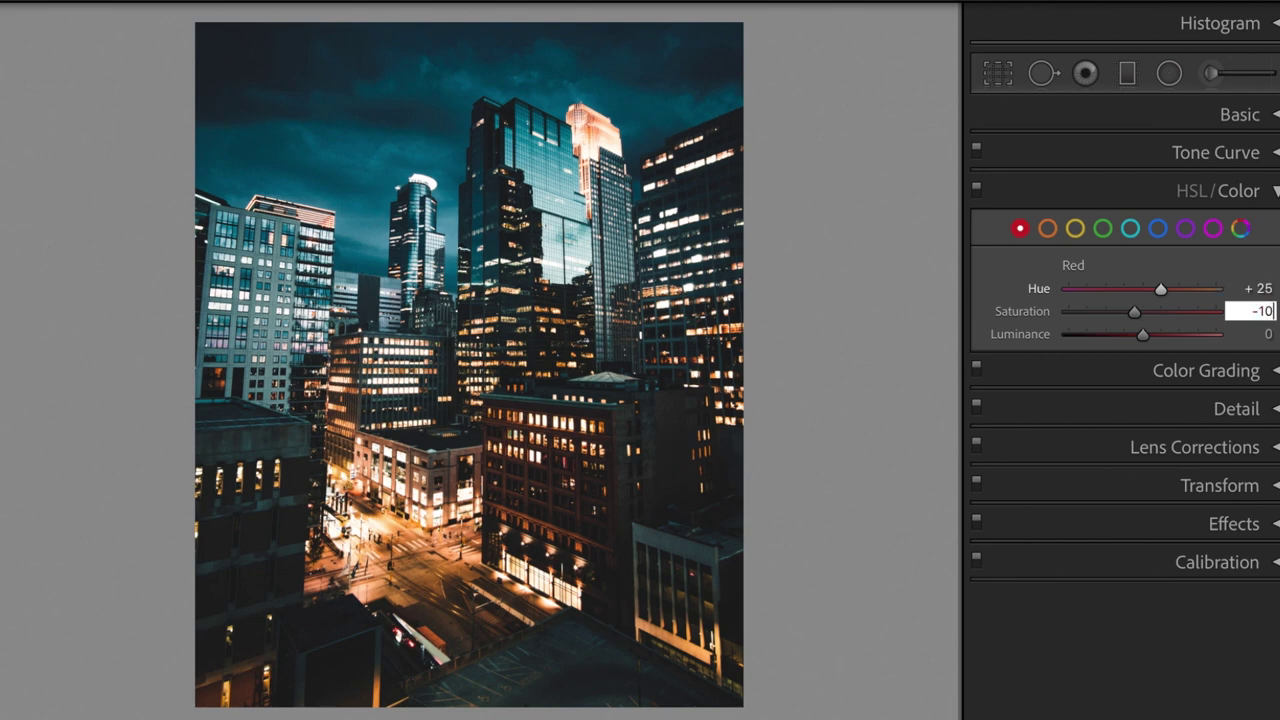
pyautogui.press('Return')
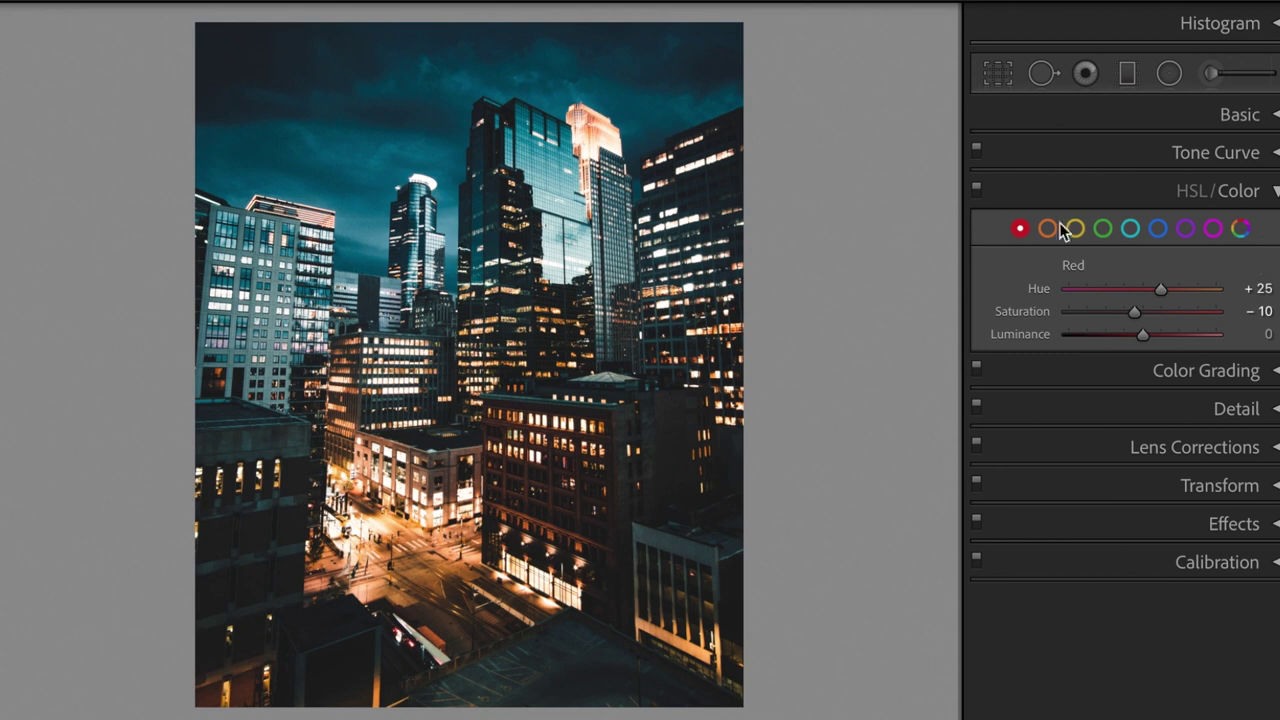
# - Set the orange hue −10, saturation −20 and luminance +15
pyautogui.click(1048, 228)
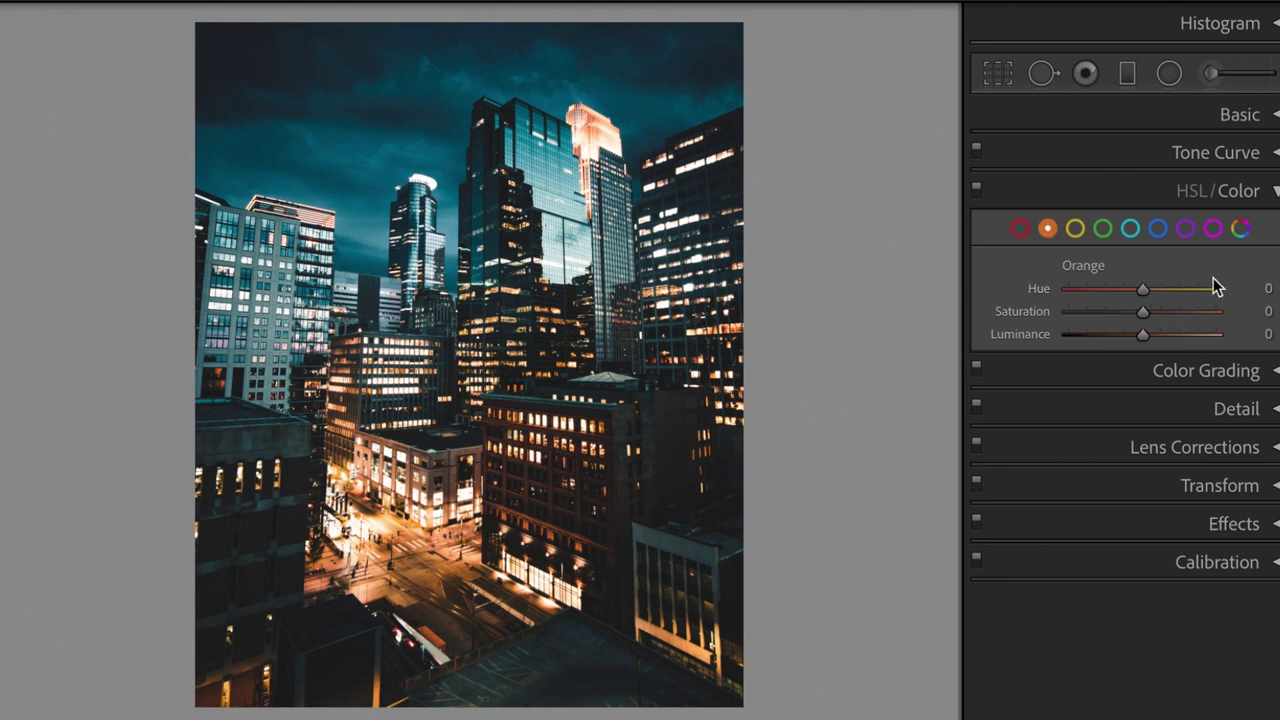
pyautogui.click(1241, 288)
pyautogui.write('-10')
pyautogui.press('Tab')
pyautogui.write('-20')
pyautogui.press('Tab')
pyautogui.write('15')
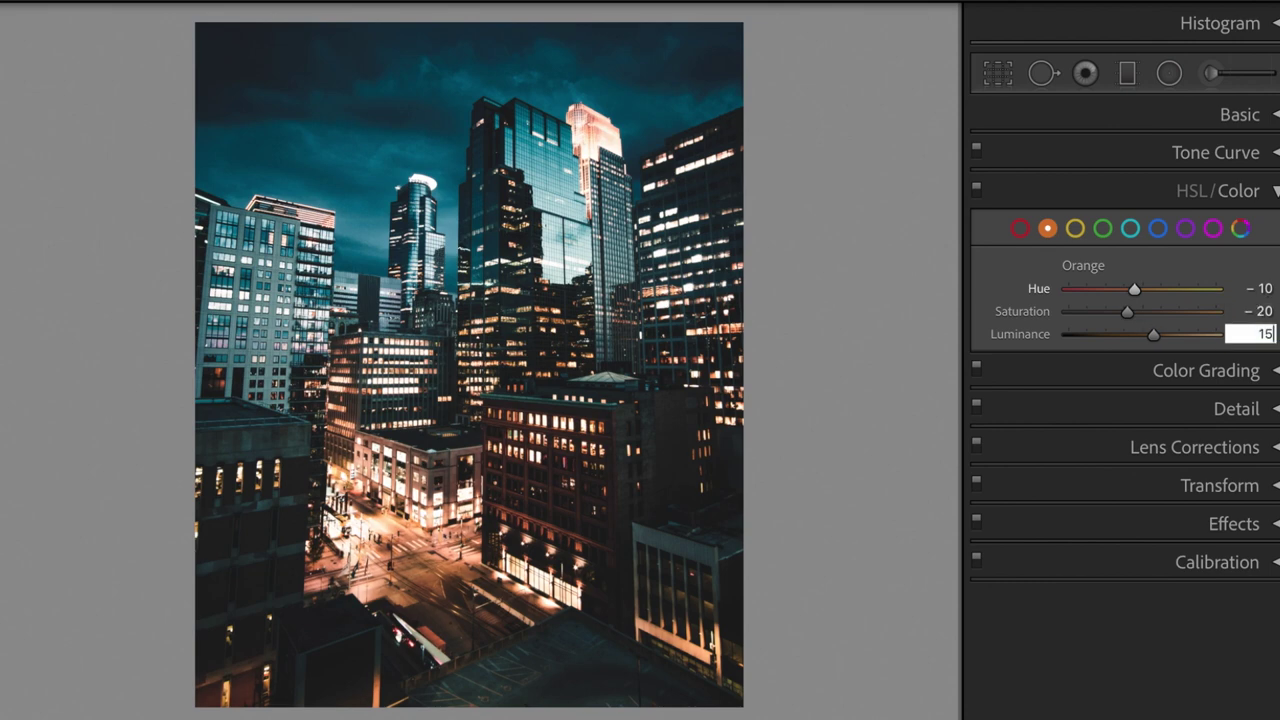
pyautogui.press('Return')
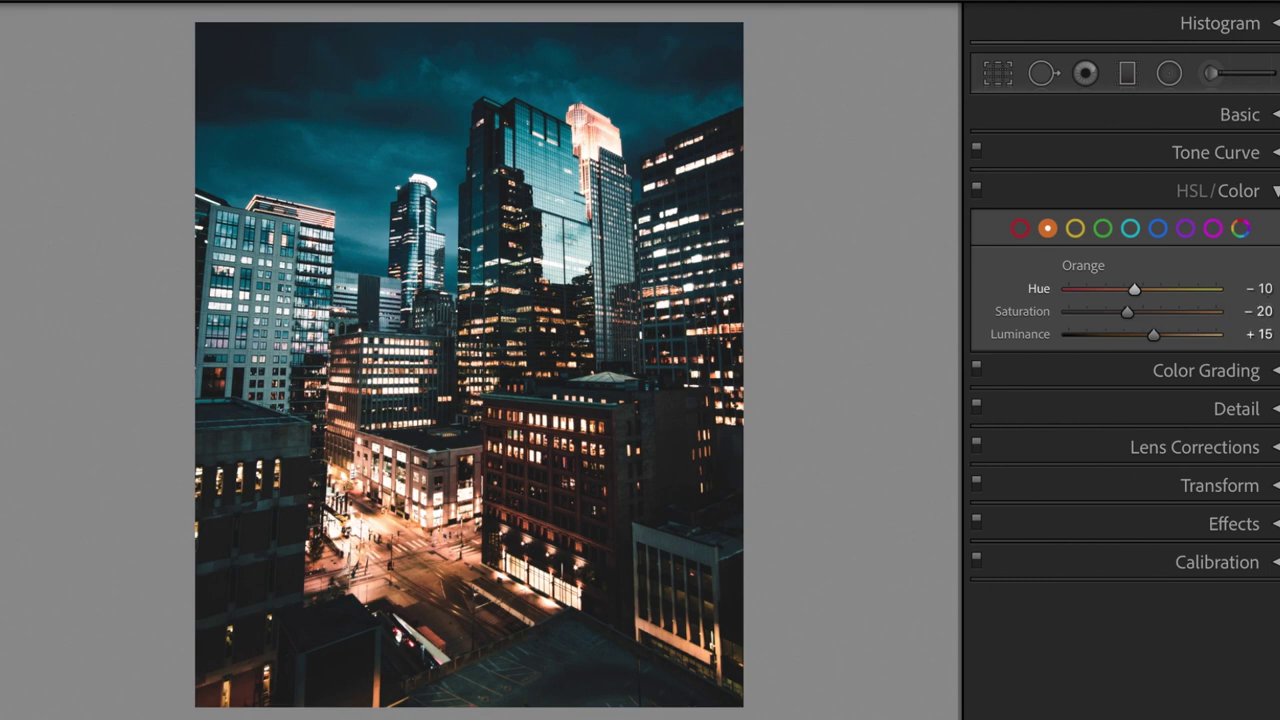
pyautogui.click(1076, 229)
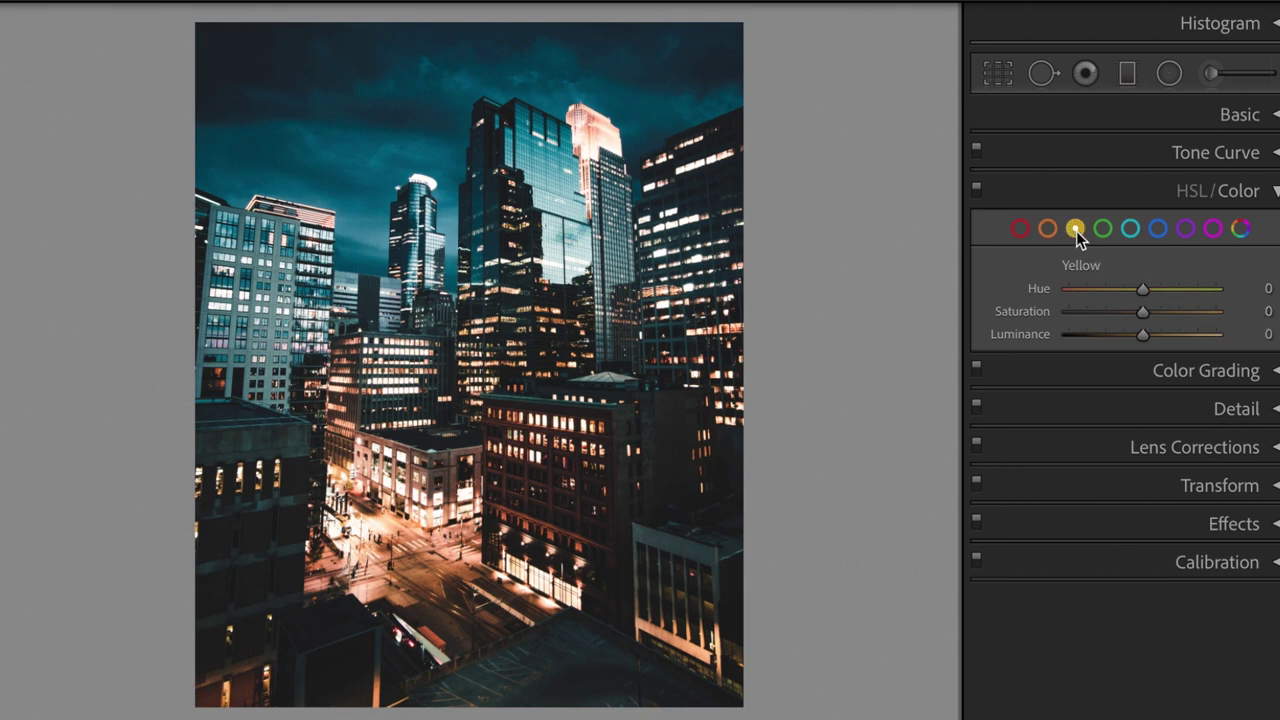
# - Set the yellow hue −90, saturation −90 and luminance −20
pyautogui.click(1251, 290)
pyautogui.write('-90')
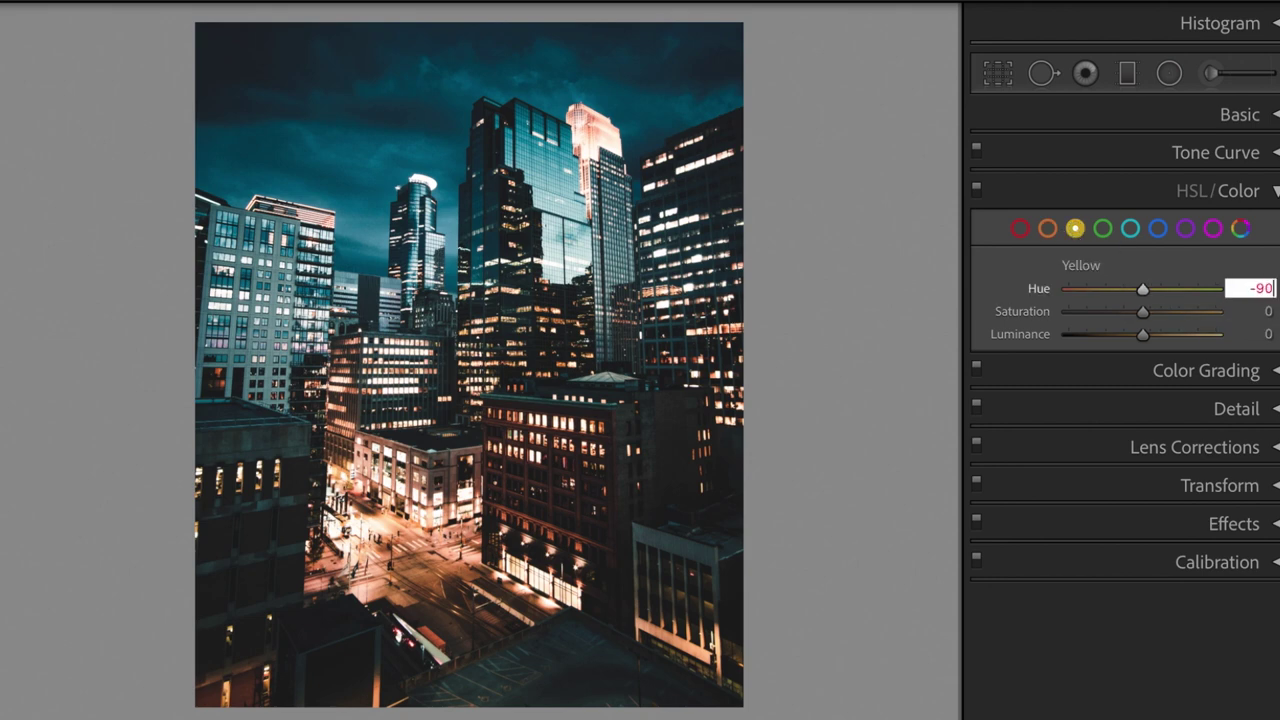
pyautogui.press('Return')
pyautogui.press('Tab')
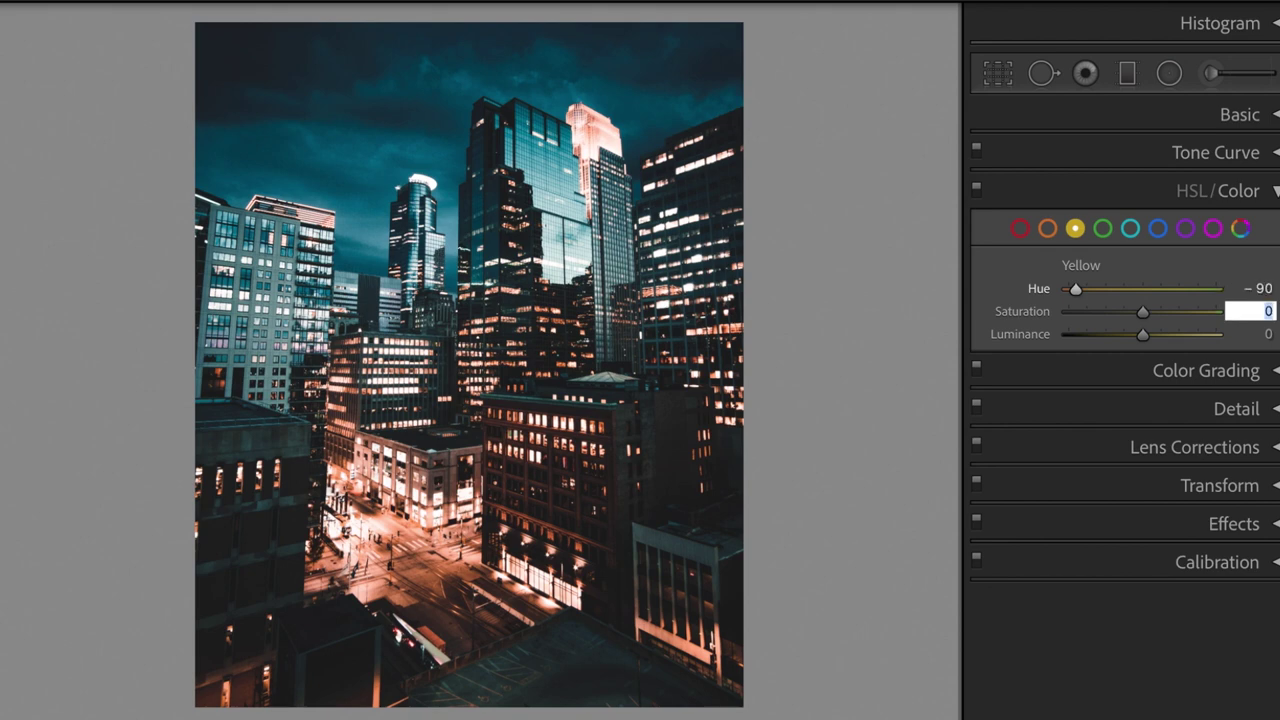
pyautogui.write('-90')
pyautogui.press('Tab')
pyautogui.write('-')
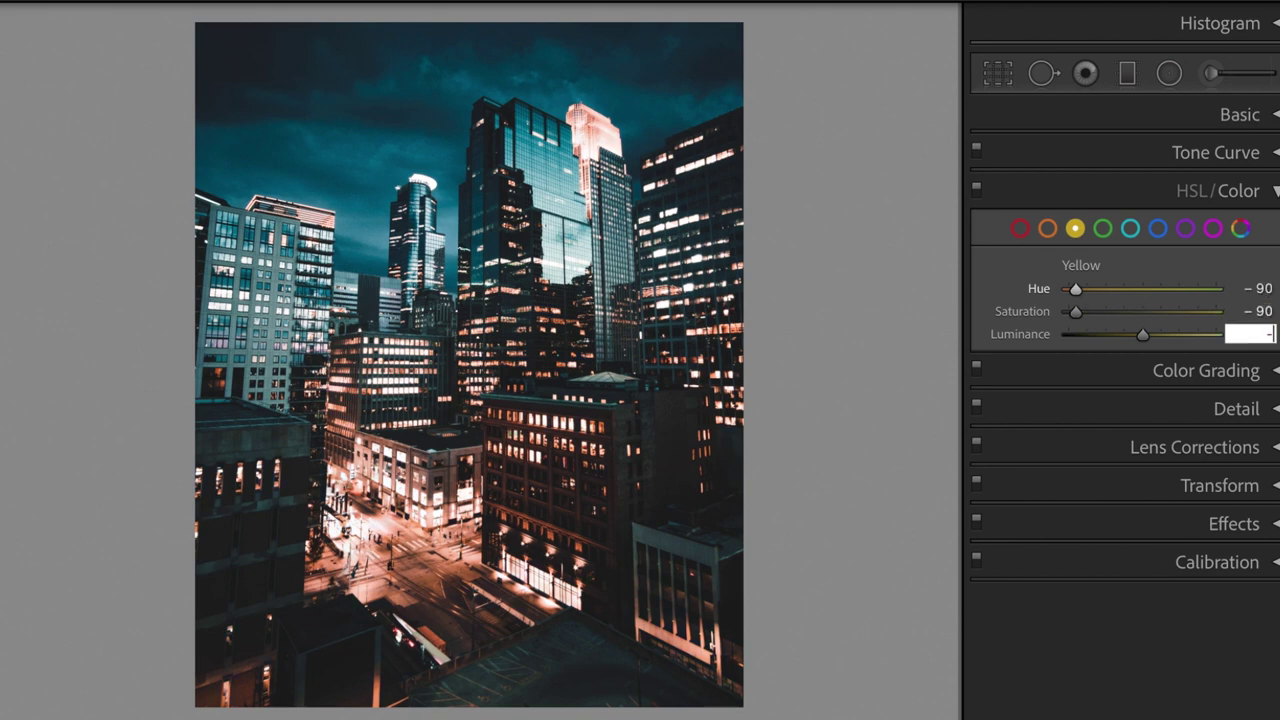
pyautogui.write('20')
pyautogui.press('Return')
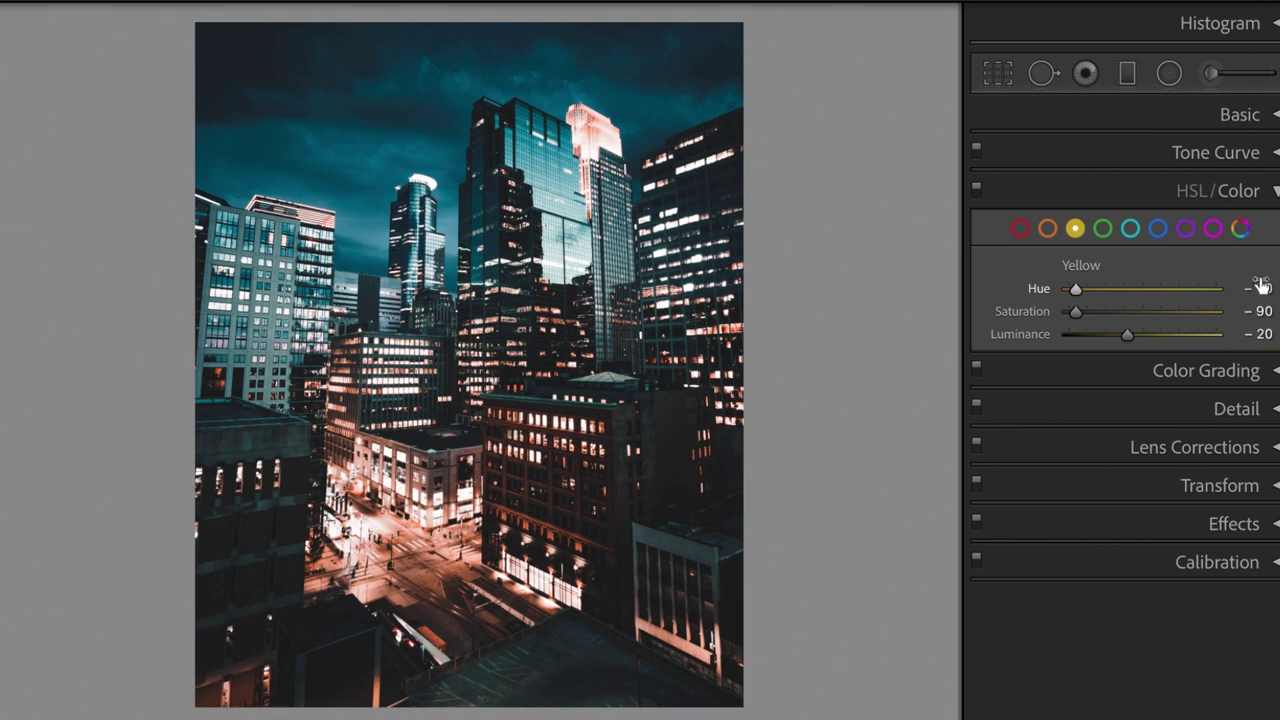
# - Fully desaturate greens and aquas to −100 saturation
pyautogui.click(1102, 228)
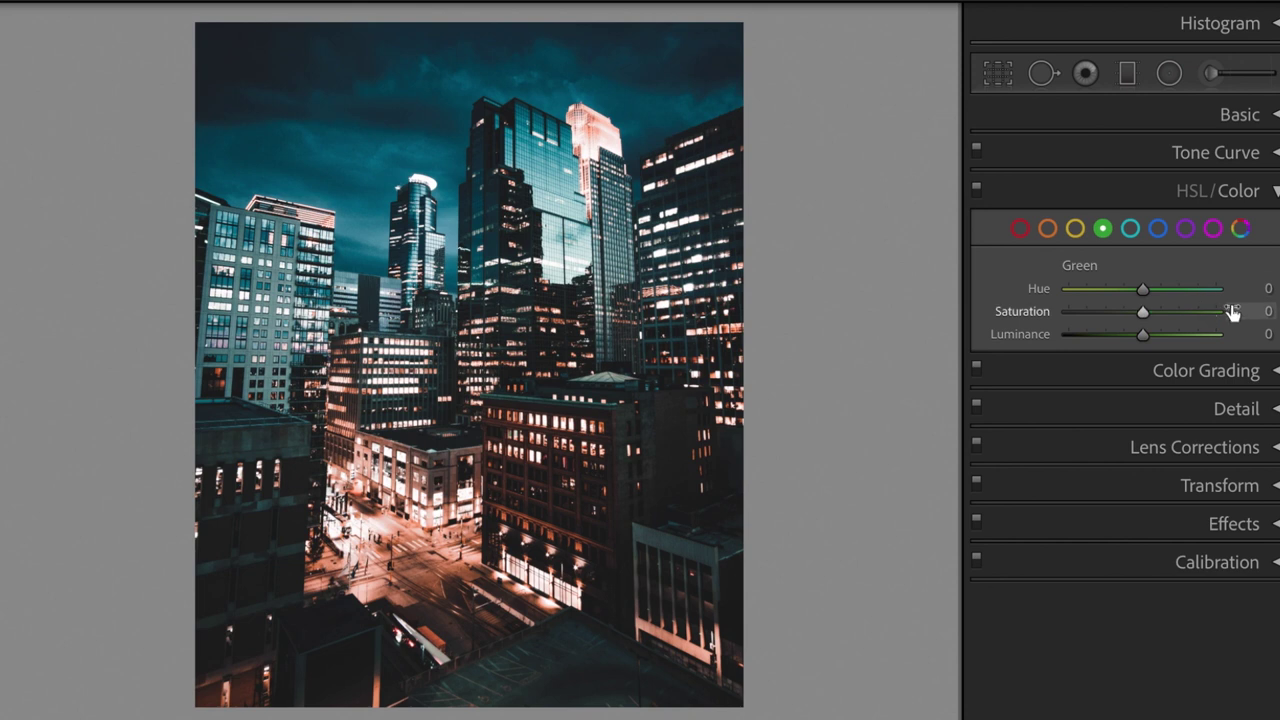
pyautogui.write('-100')
pyautogui.press('Return')
pyautogui.click(1134, 229)
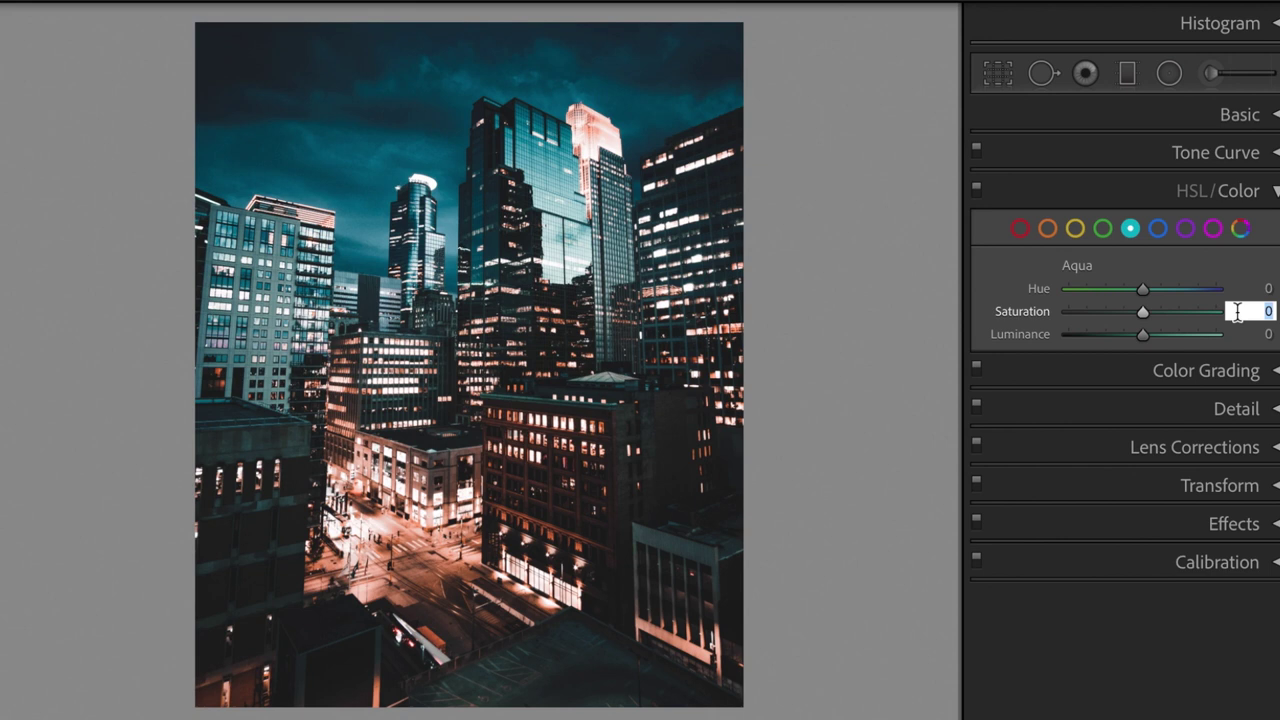
pyautogui.write('-1')
pyautogui.press('Return')
pyautogui.write('00')
pyautogui.press('Return')
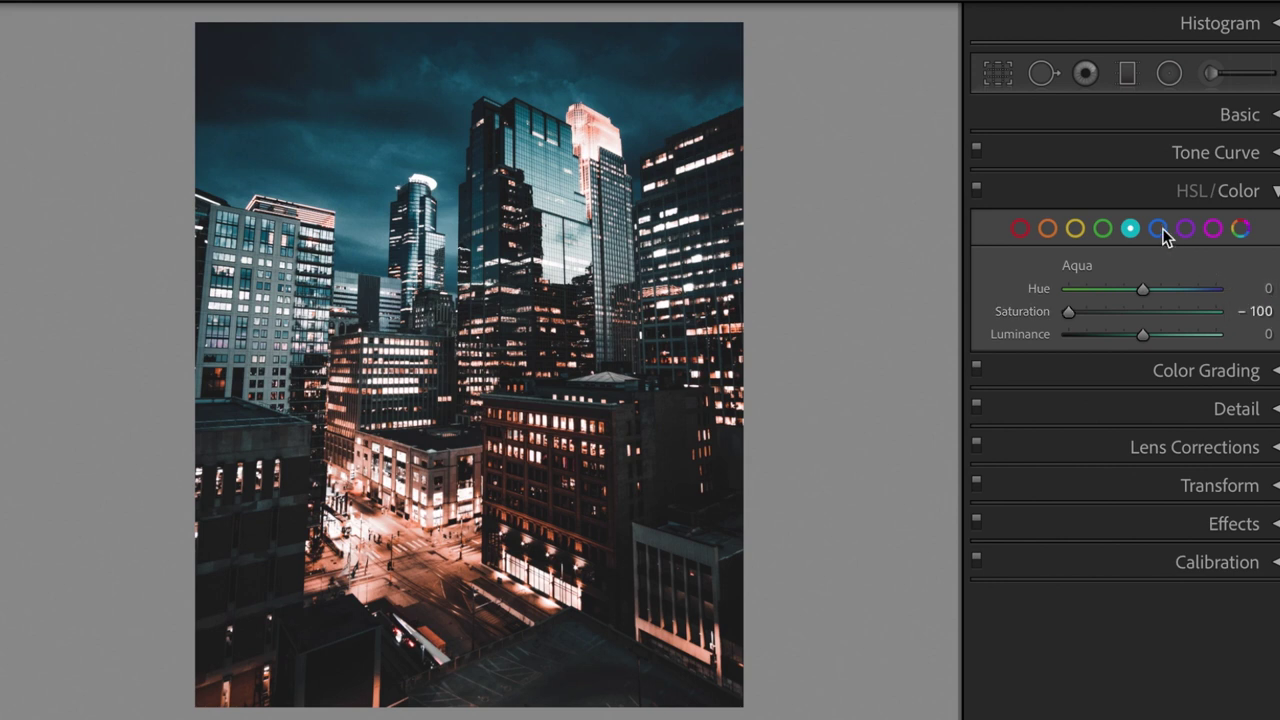
# - Set the blue saturation to −100 and blue luminance to −30
pyautogui.click(1160, 231)
pyautogui.click(1235, 313)
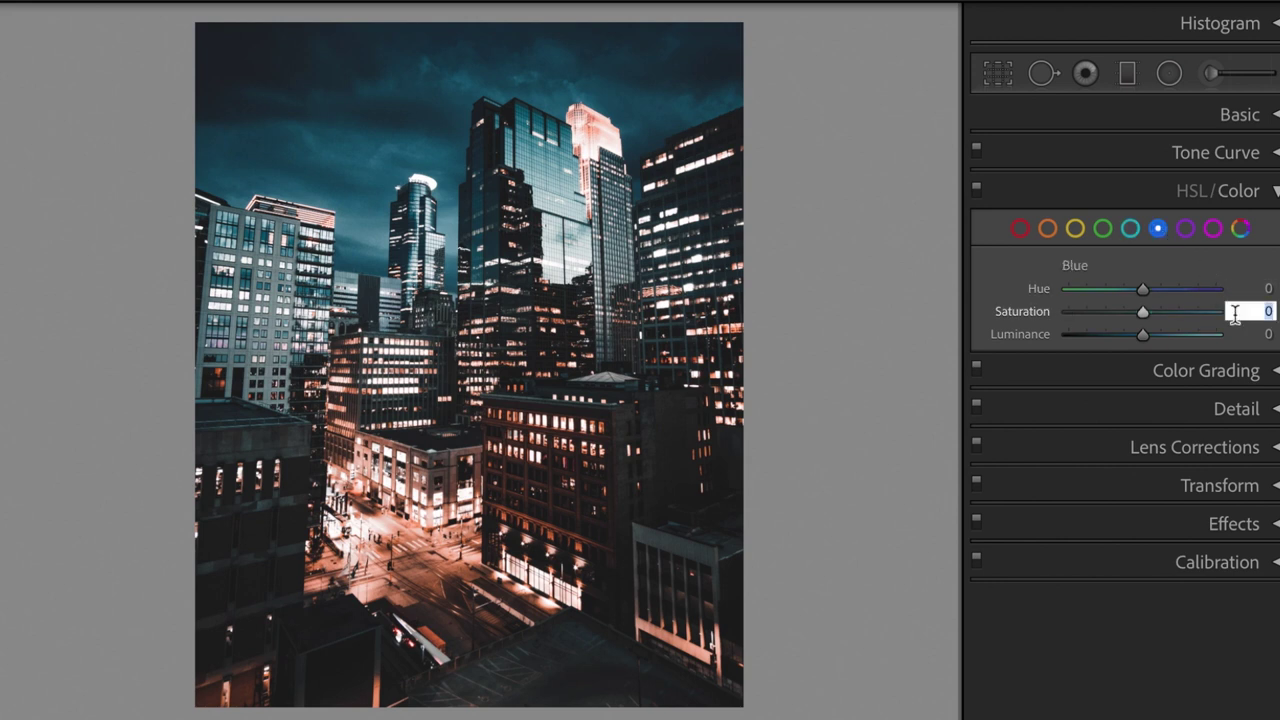
pyautogui.write('-100')
pyautogui.press('Tab')
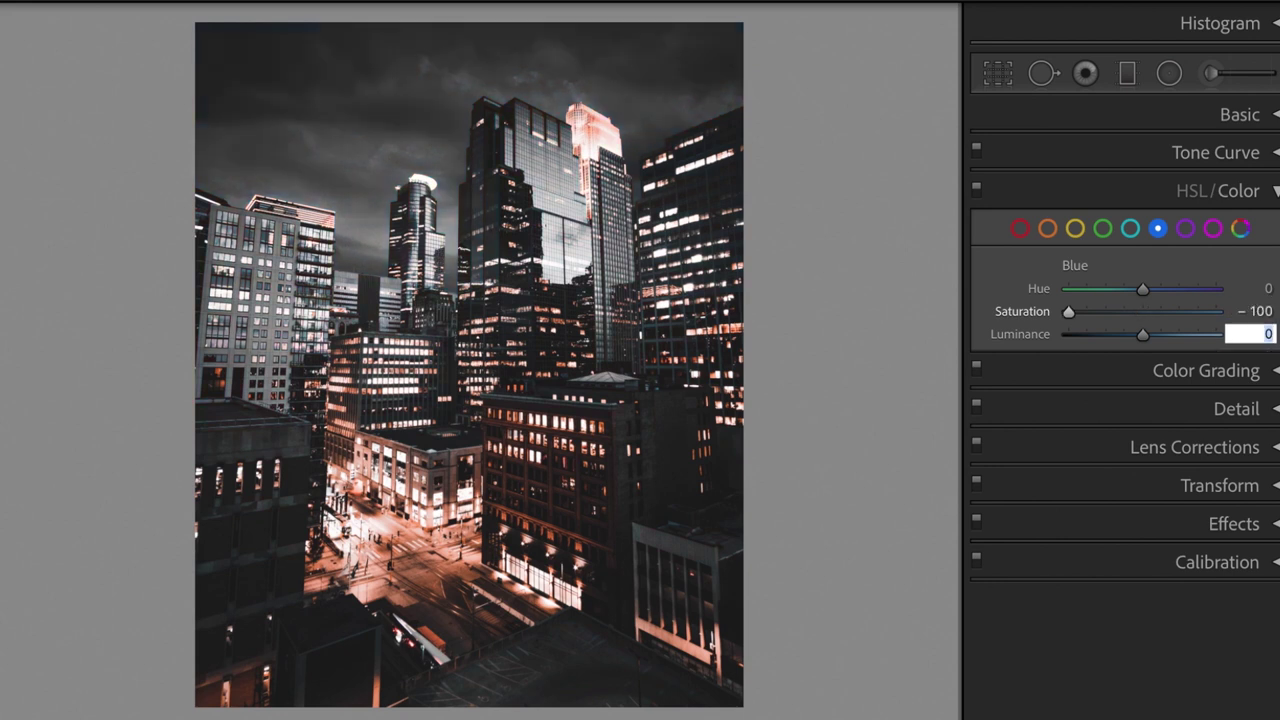
pyautogui.write('-30')
pyautogui.press('Return')
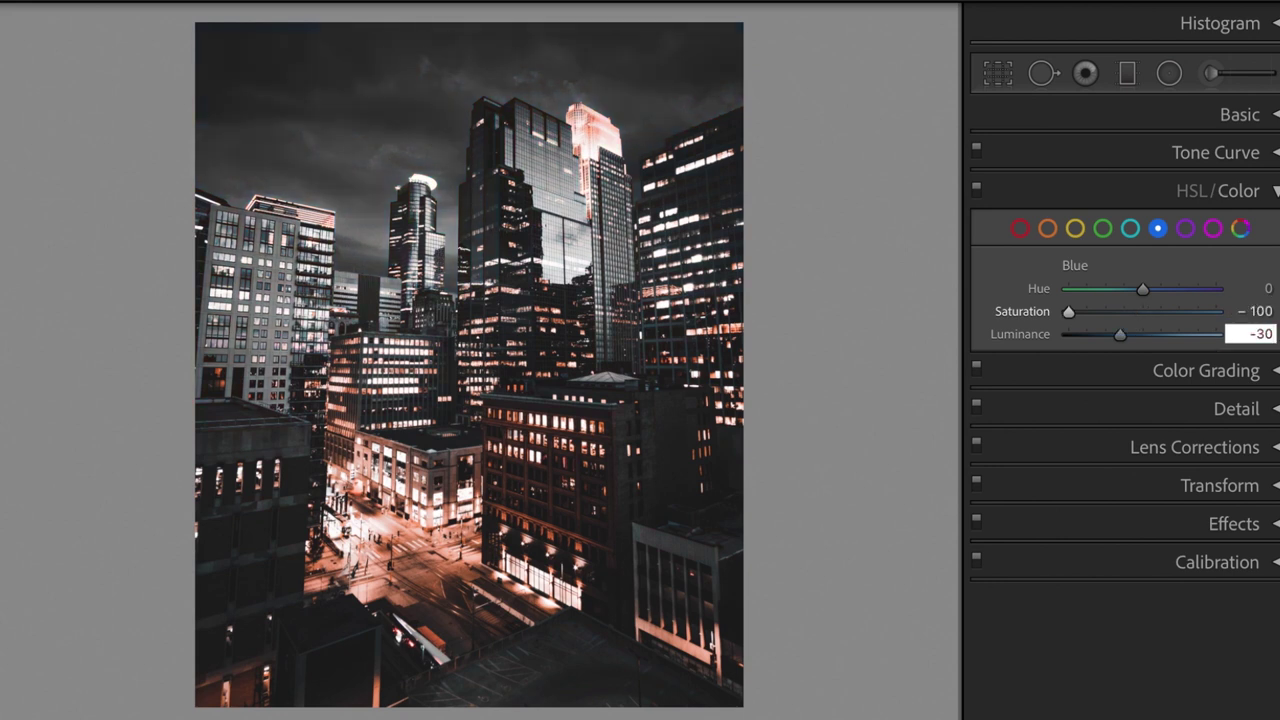
pyautogui.press('Return')
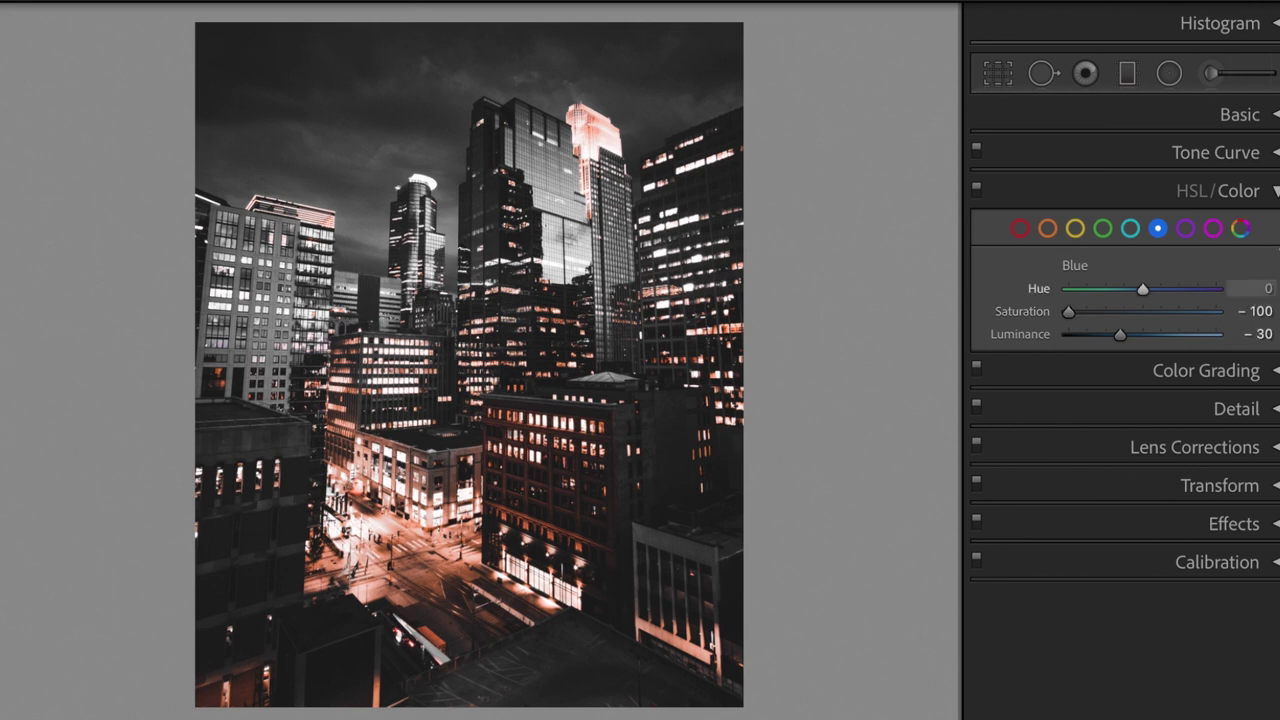
pyautogui.hotkey('ctrl', '3')
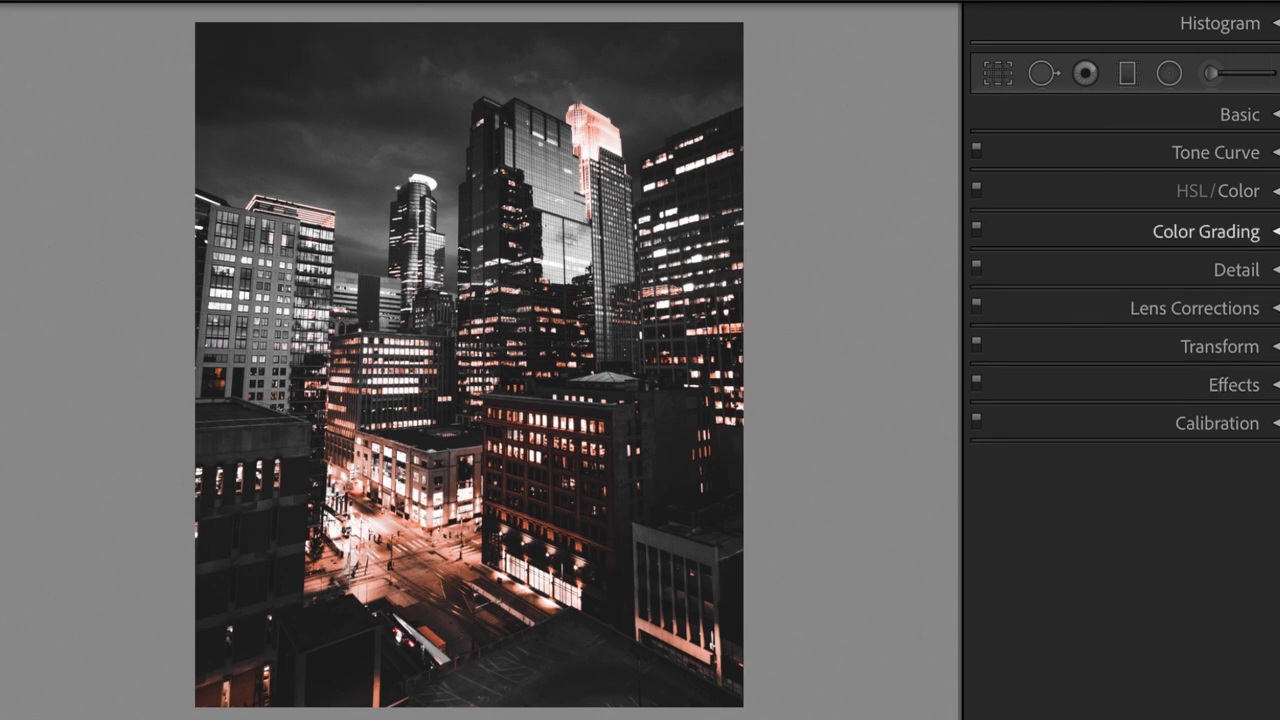
# - Grade the shadows to hue 205 with saturation 5
pyautogui.hotkey('ctrl', '4')
pyautogui.click(1129, 267)
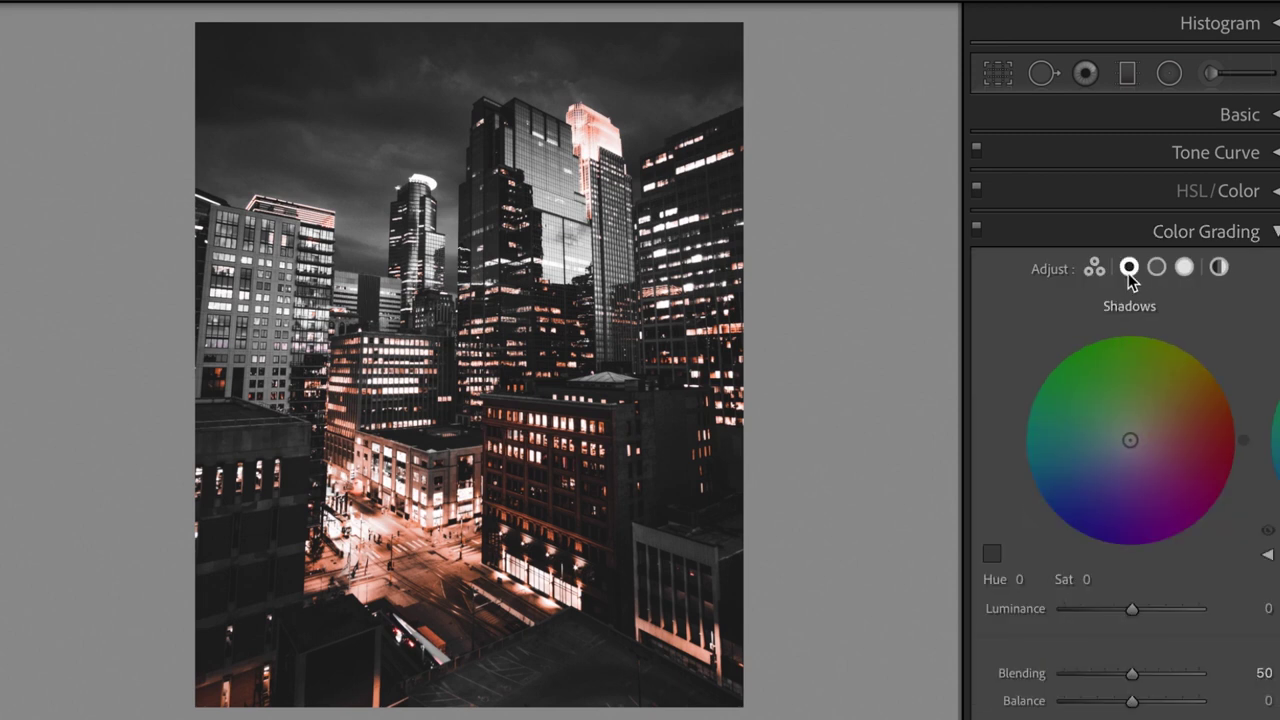
pyautogui.click(1021, 580)
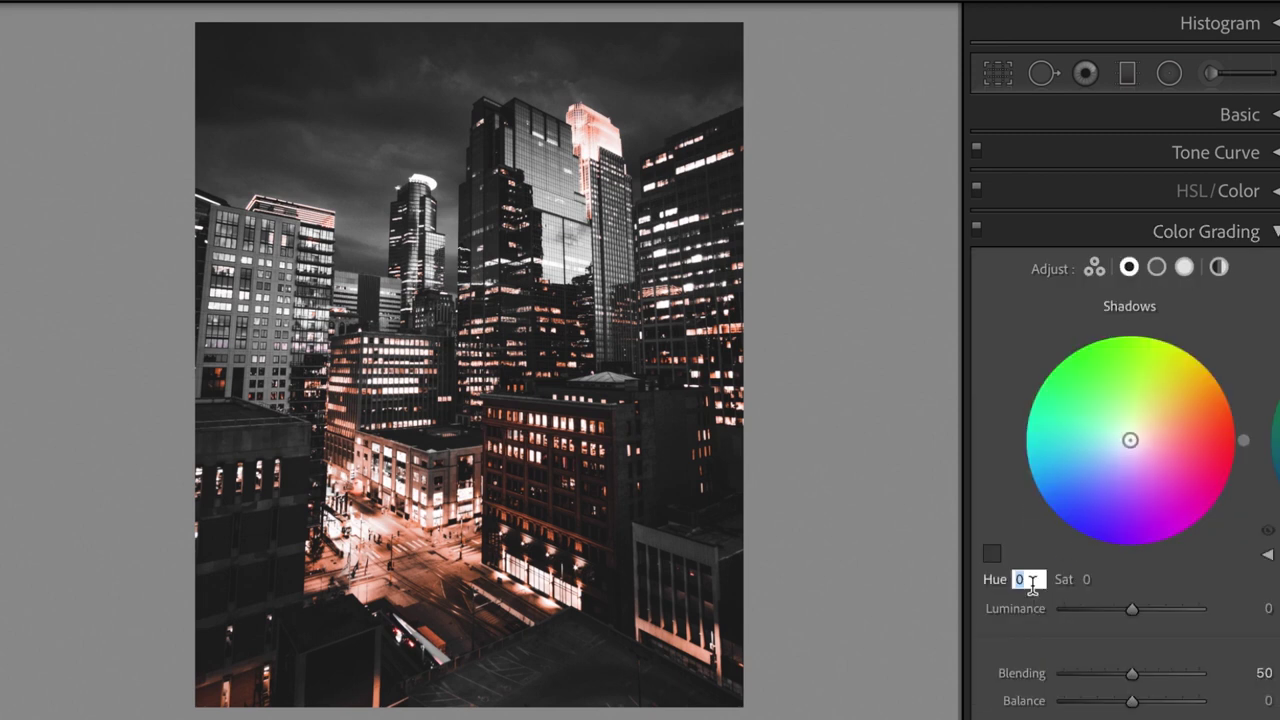
pyautogui.write('205')
pyautogui.press('Tab')
pyautogui.write('5')
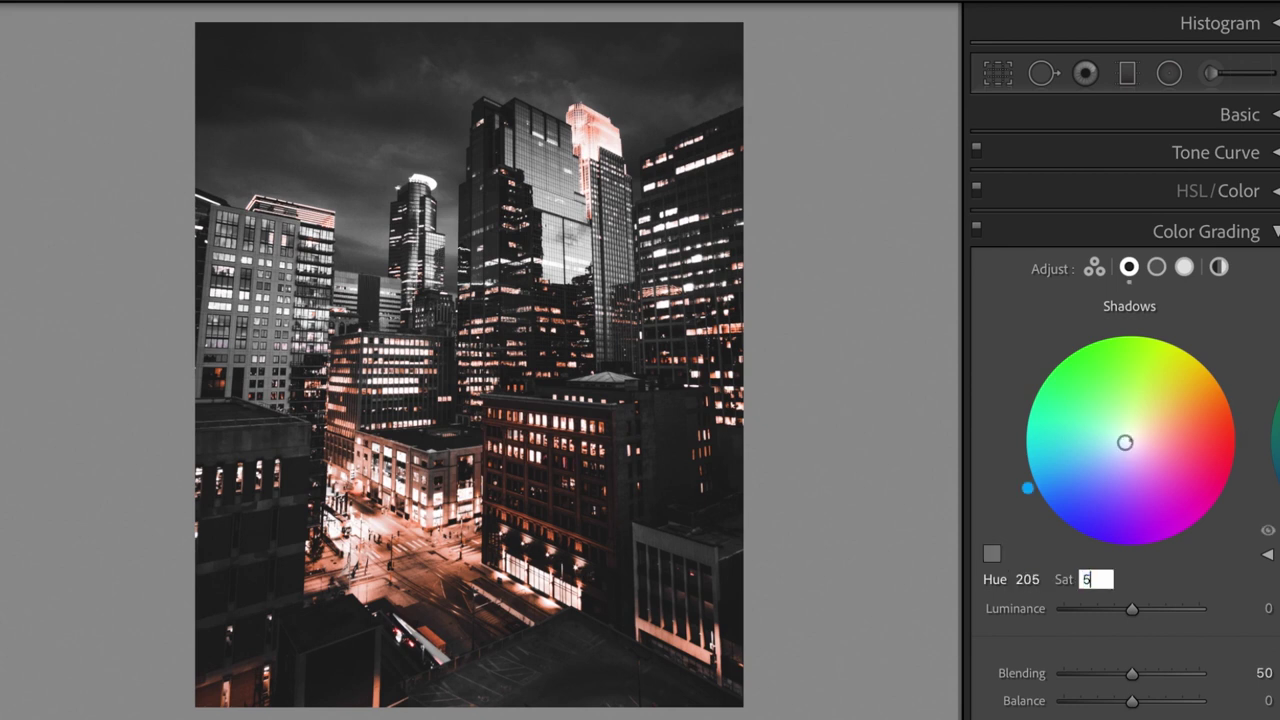
pyautogui.press('Return')
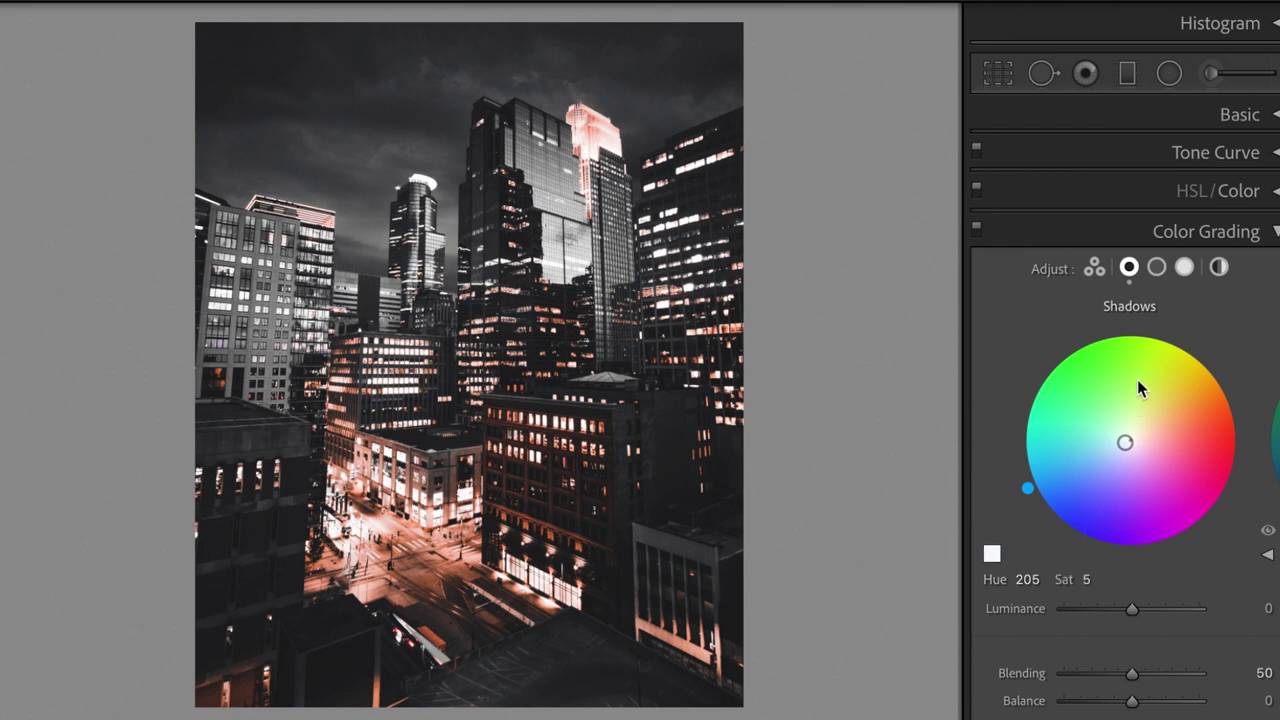
# - Give the highlights a grade of hue 250 and saturation 10
pyautogui.click(1183, 268)
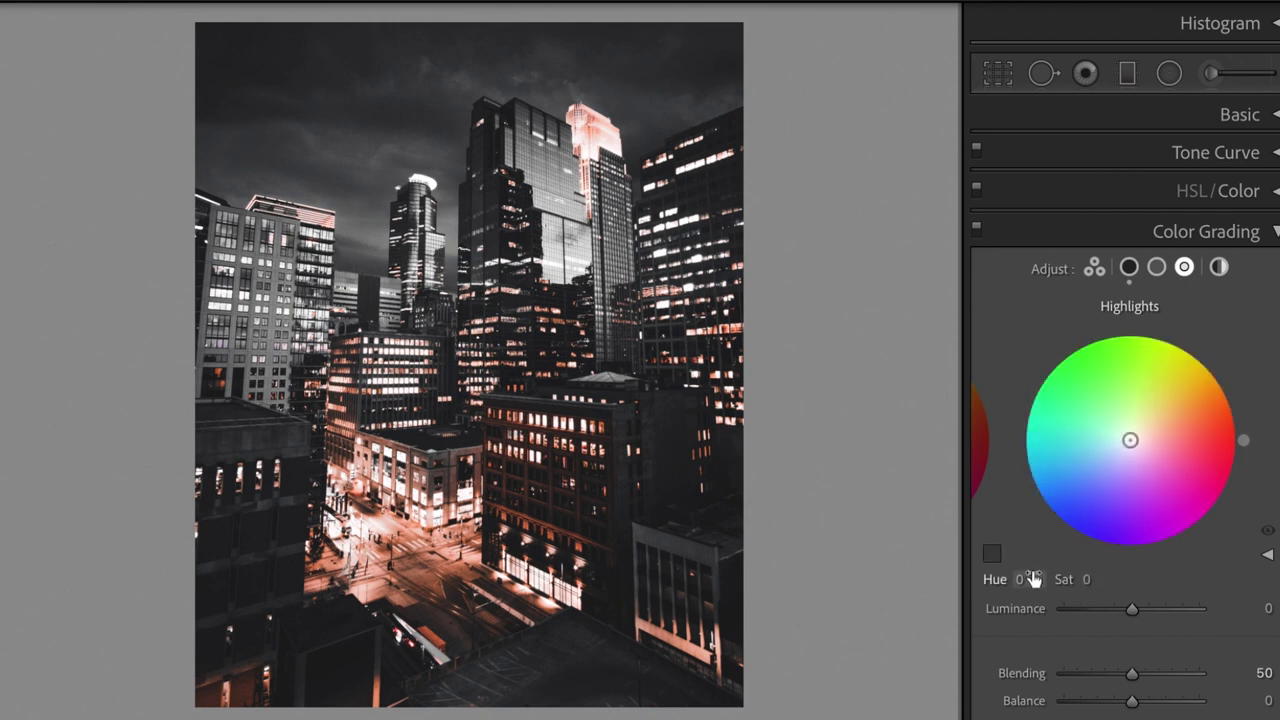
pyautogui.write('250')
pyautogui.press('Tab')
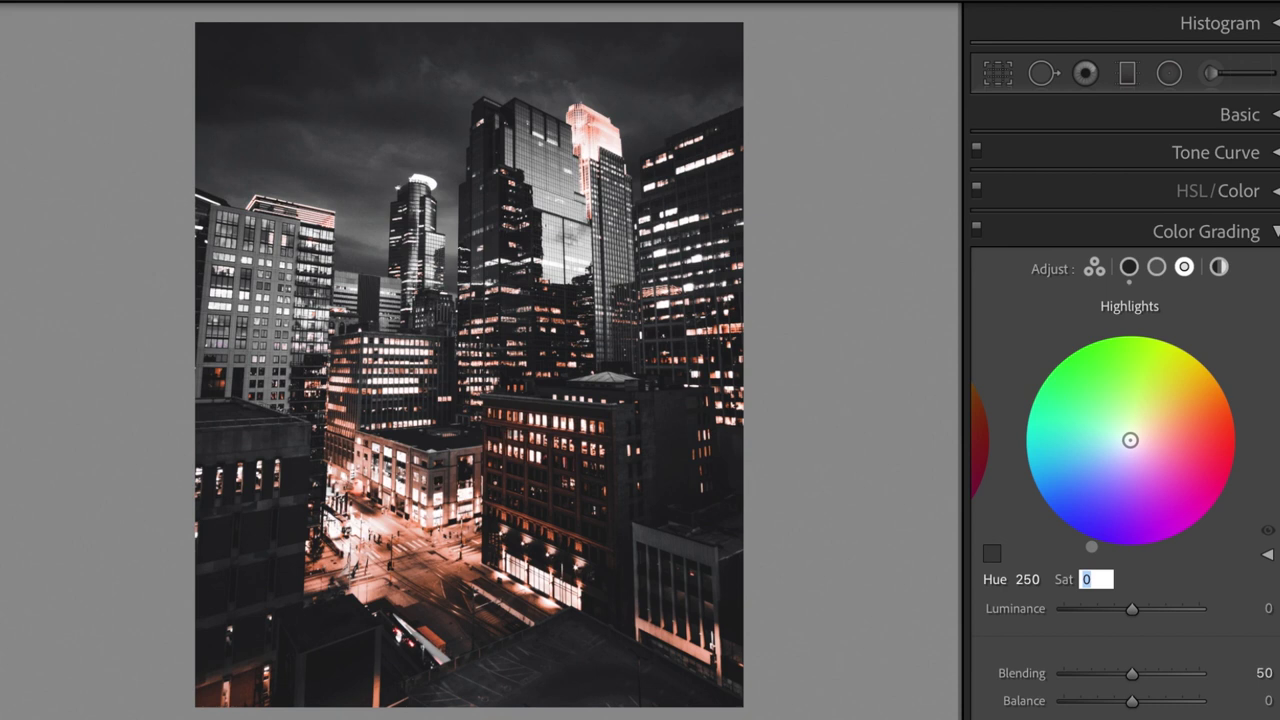
pyautogui.write('10')
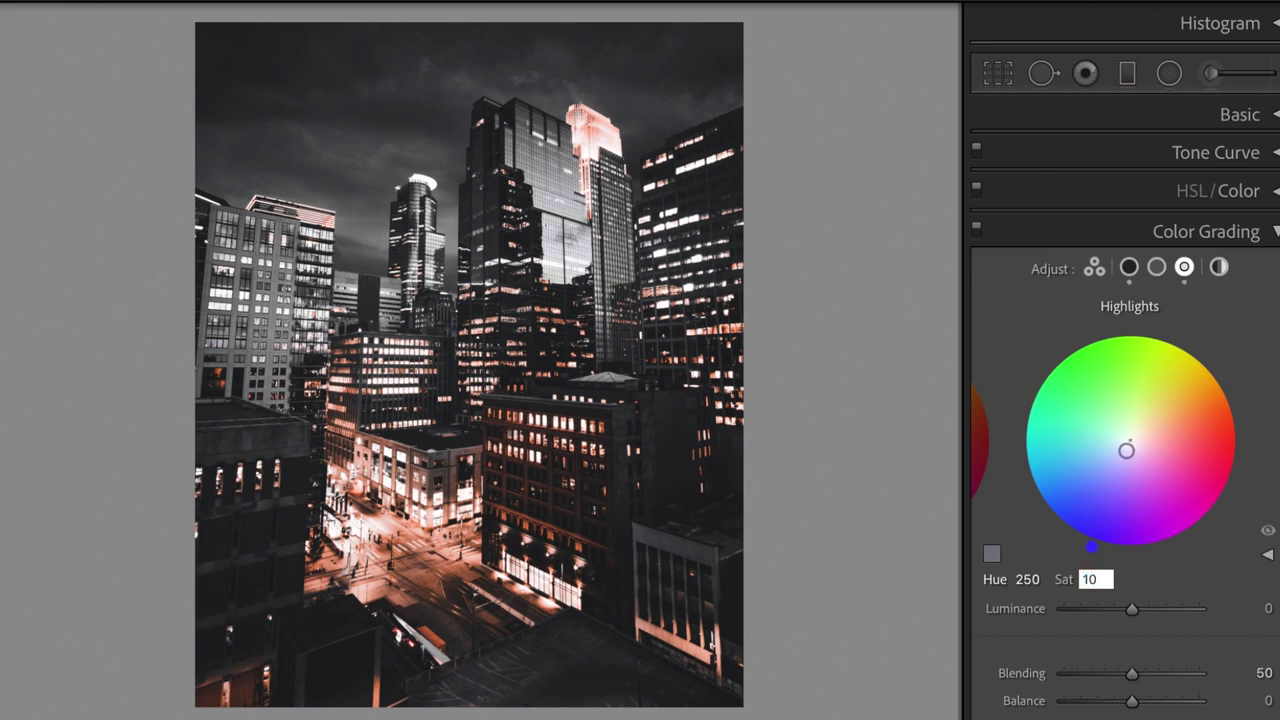
pyautogui.press('Return')
pyautogui.click(1220, 270)
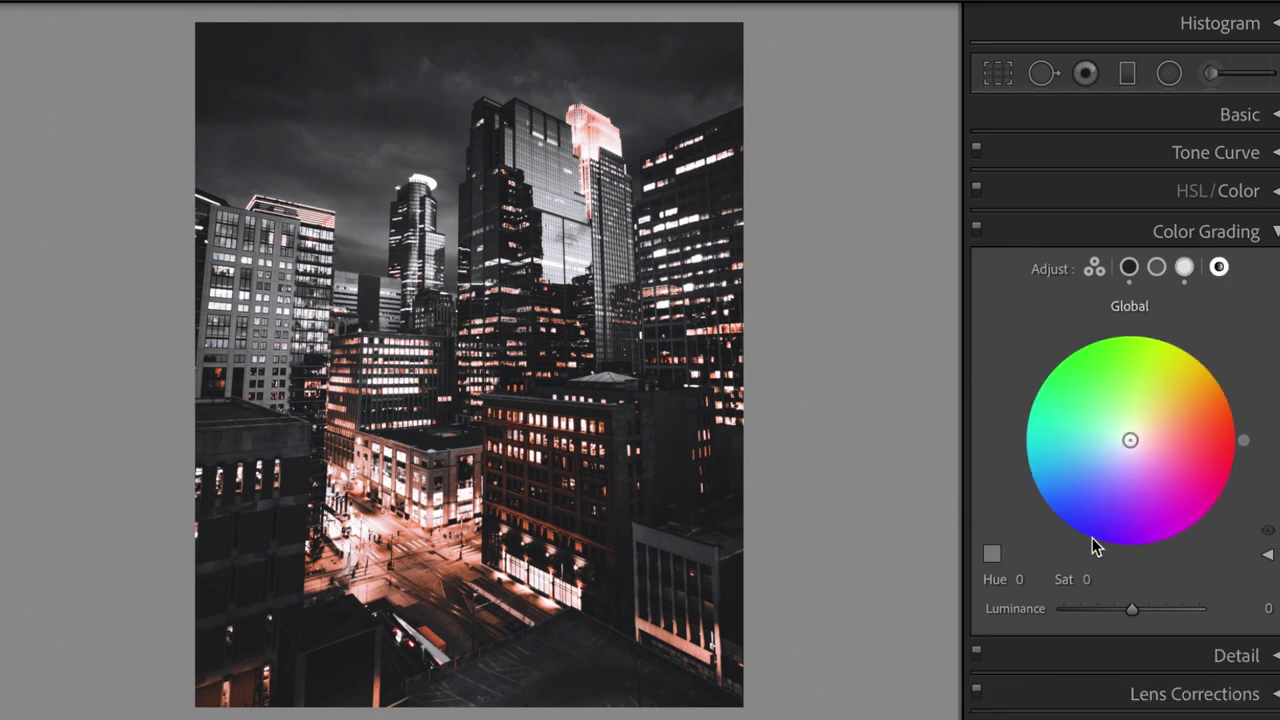
# - Set the global colour grade to hue 100 and saturation 35
pyautogui.click(1030, 579)
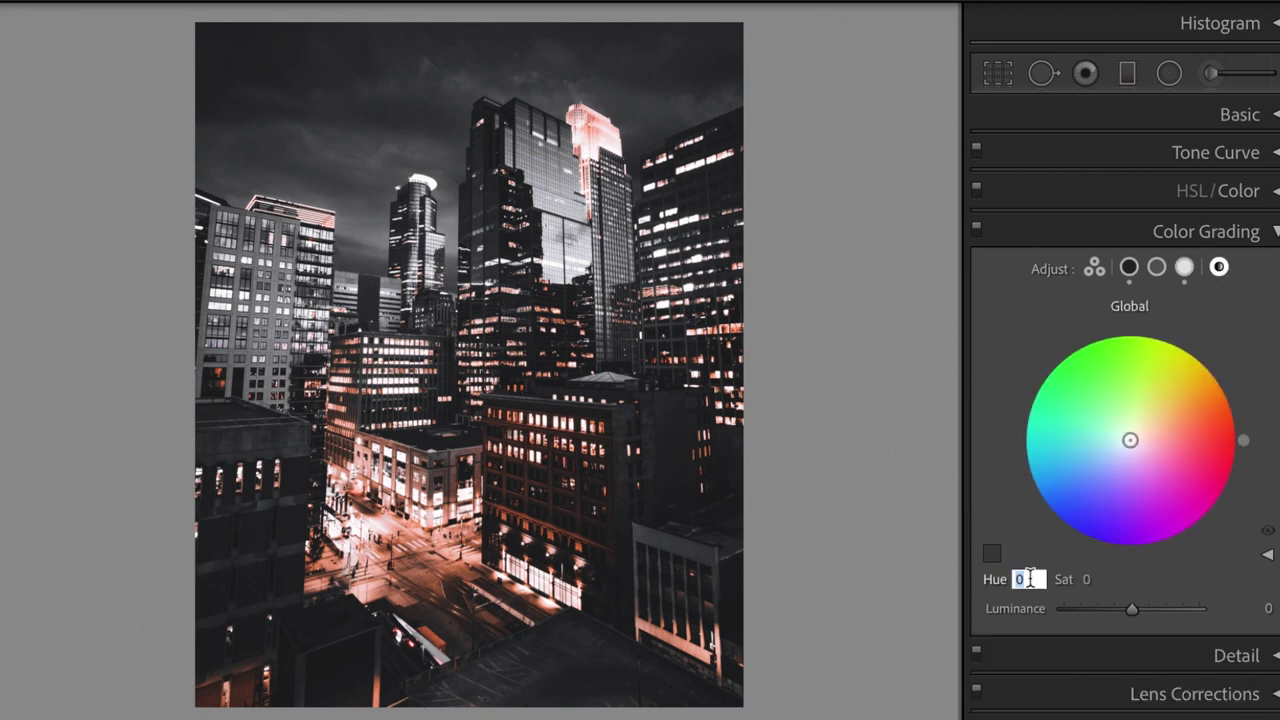
pyautogui.write('100')
pyautogui.press('Tab')
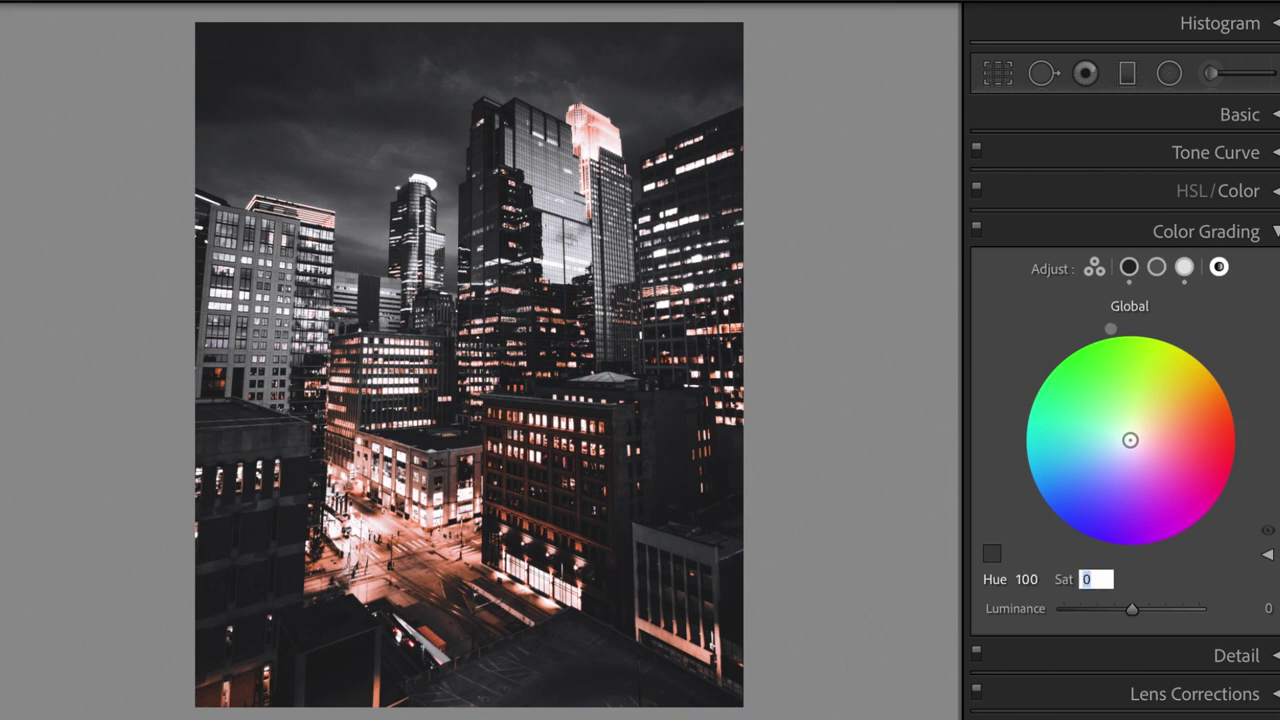
pyautogui.write('35')
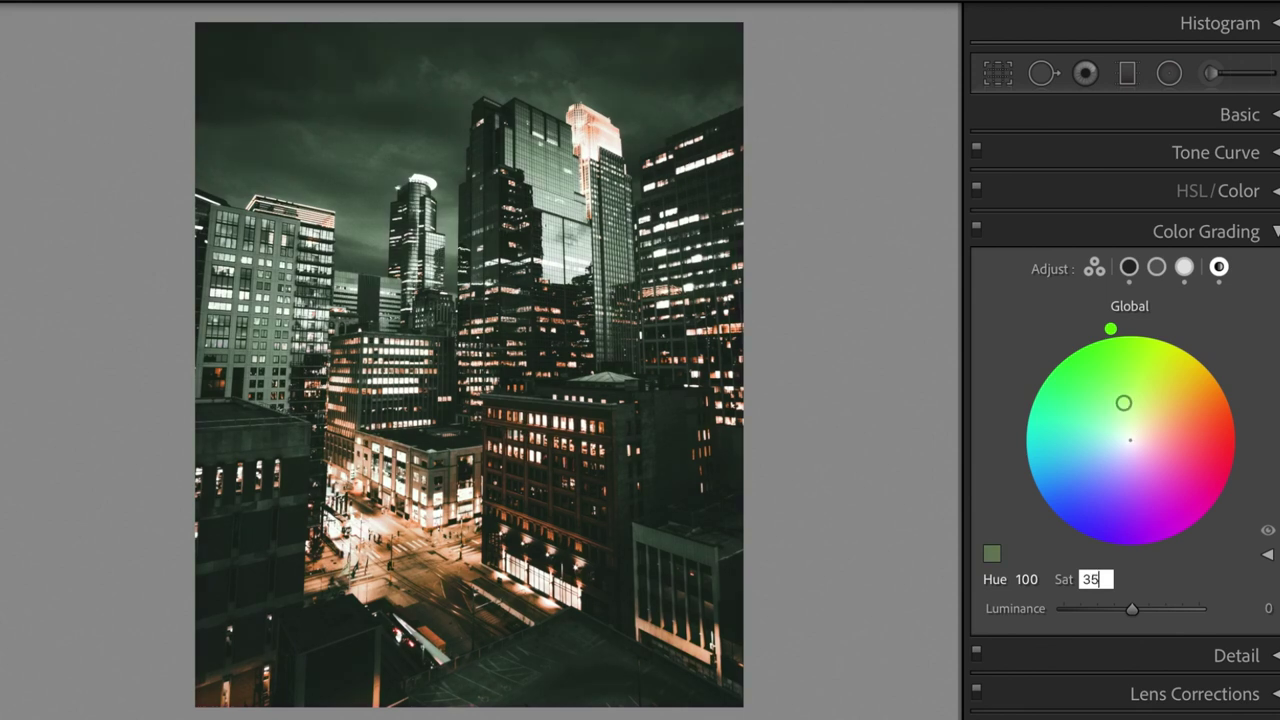
pyautogui.press('Return')
# - Raise the colour grading Blending to 100
pyautogui.click(1184, 266)
pyautogui.click(1240, 673)
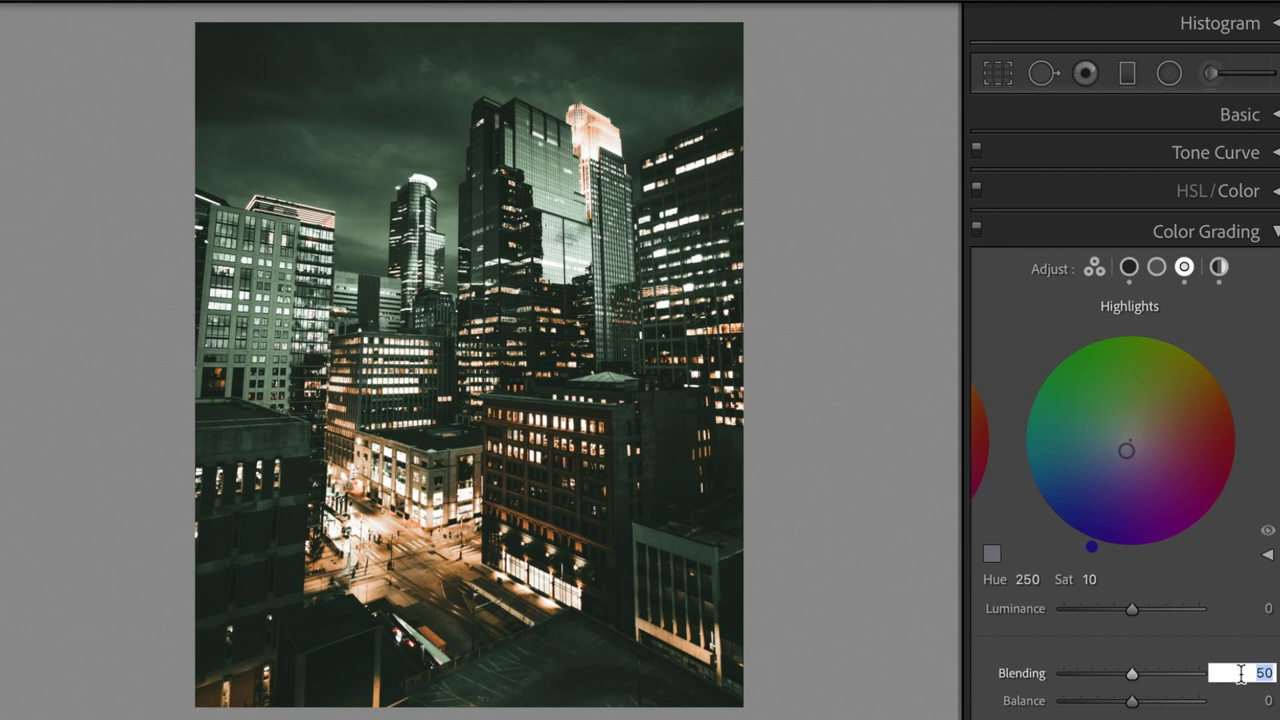
pyautogui.write('100')
pyautogui.press('Return')
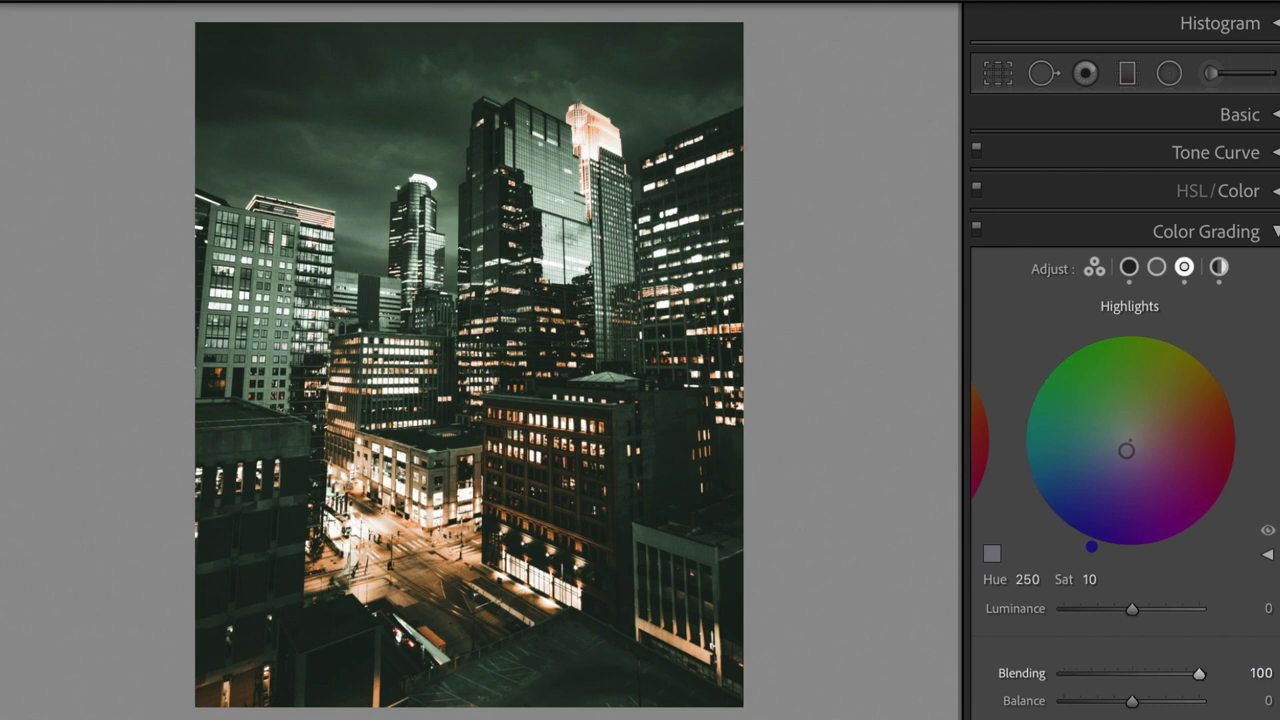
pyautogui.click(1275, 233)
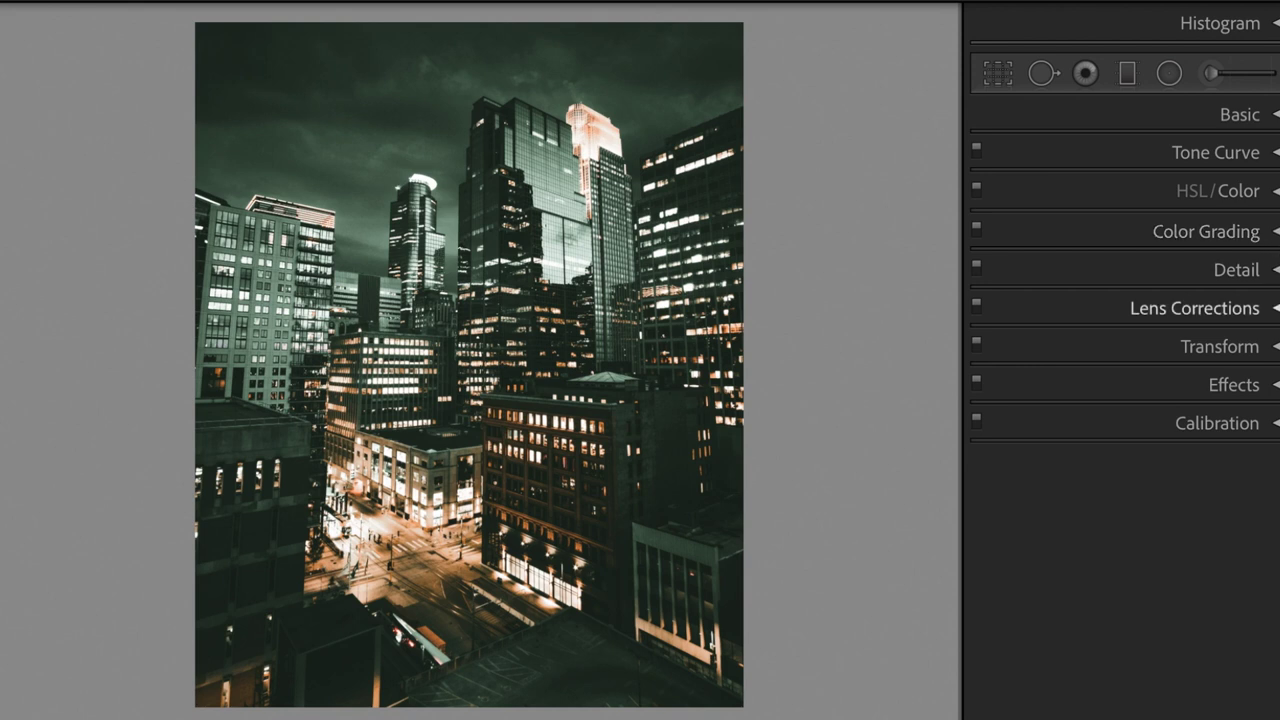
# - Enable Remove Chromatic Aberration in Lens Corrections
pyautogui.click(1250, 310)
pyautogui.click(1077, 376)
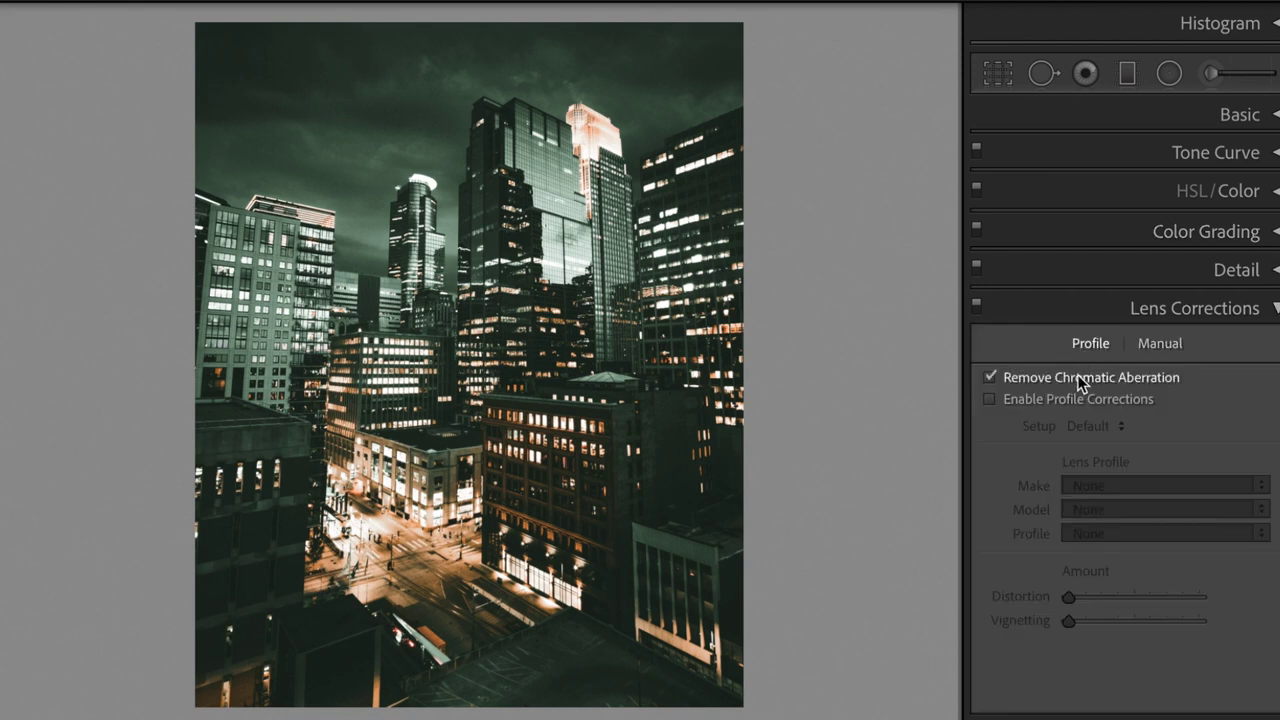
pyautogui.click(1276, 310)
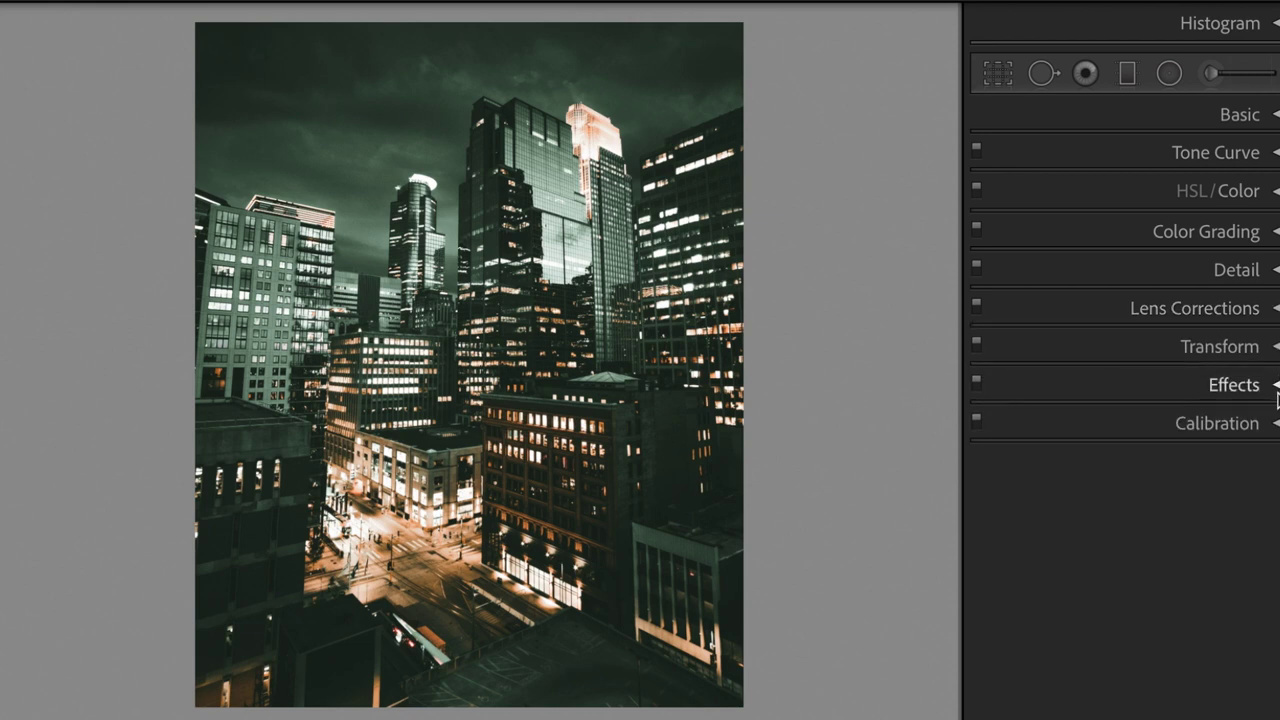
# - Add a post-crop vignette of amount −30 and midpoint 0, then compare with the original
pyautogui.click(1276, 385)
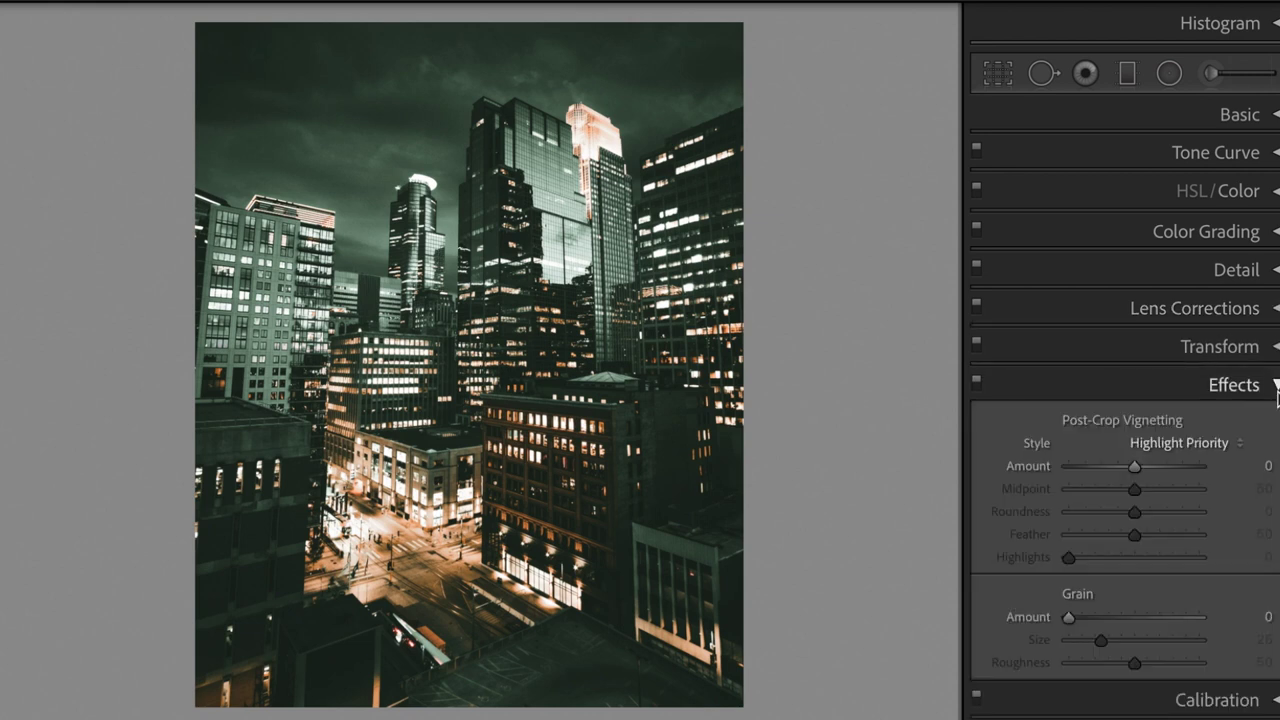
pyautogui.click(1244, 467)
pyautogui.write('-30')
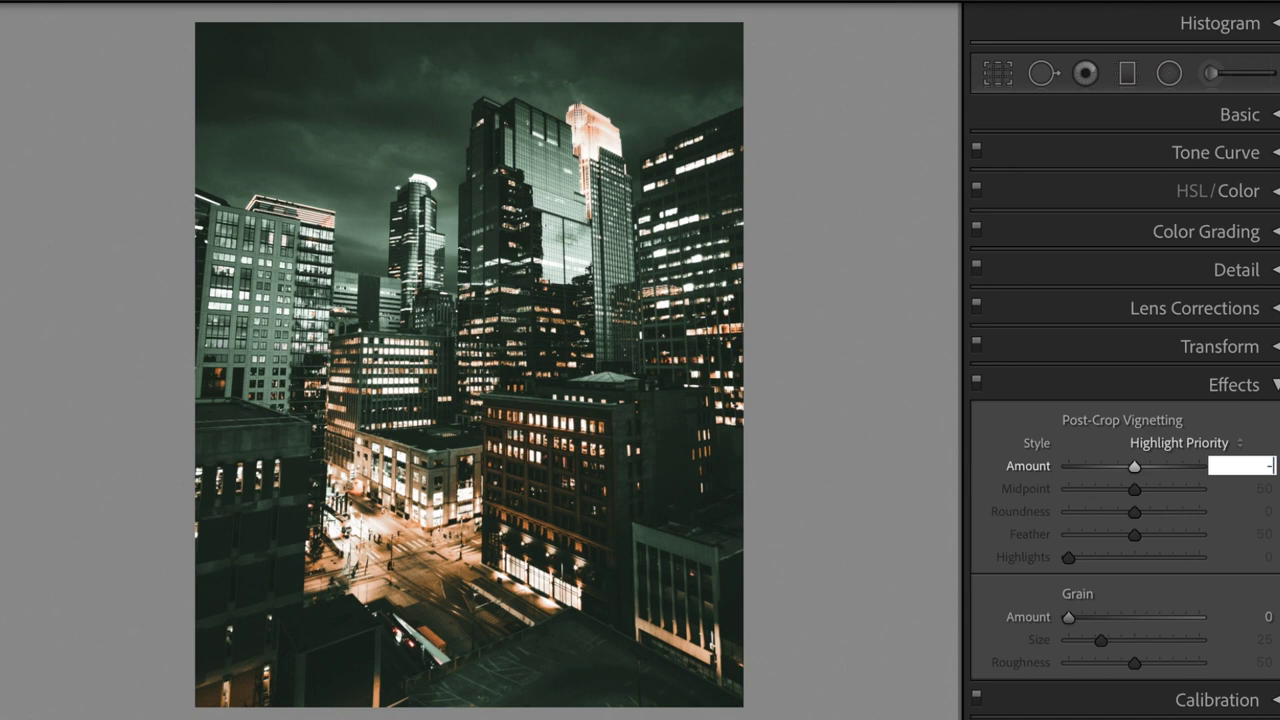
pyautogui.press('Return')
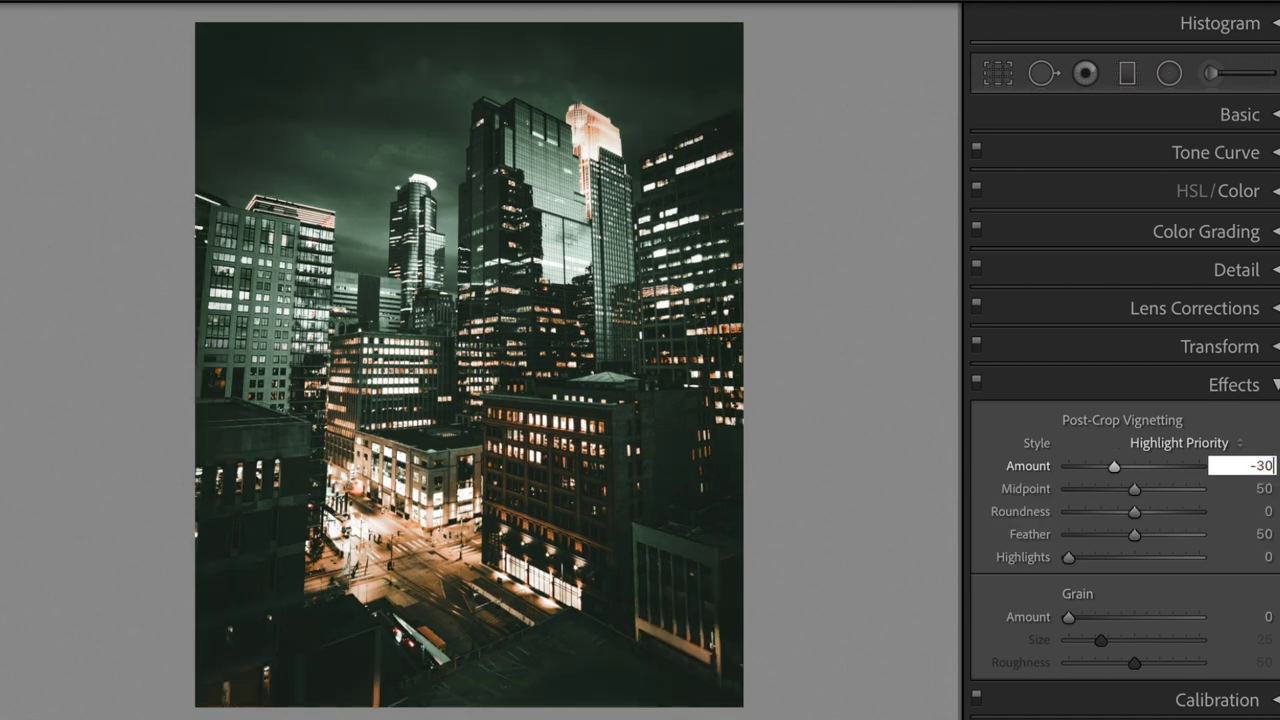
pyautogui.press('Tab')
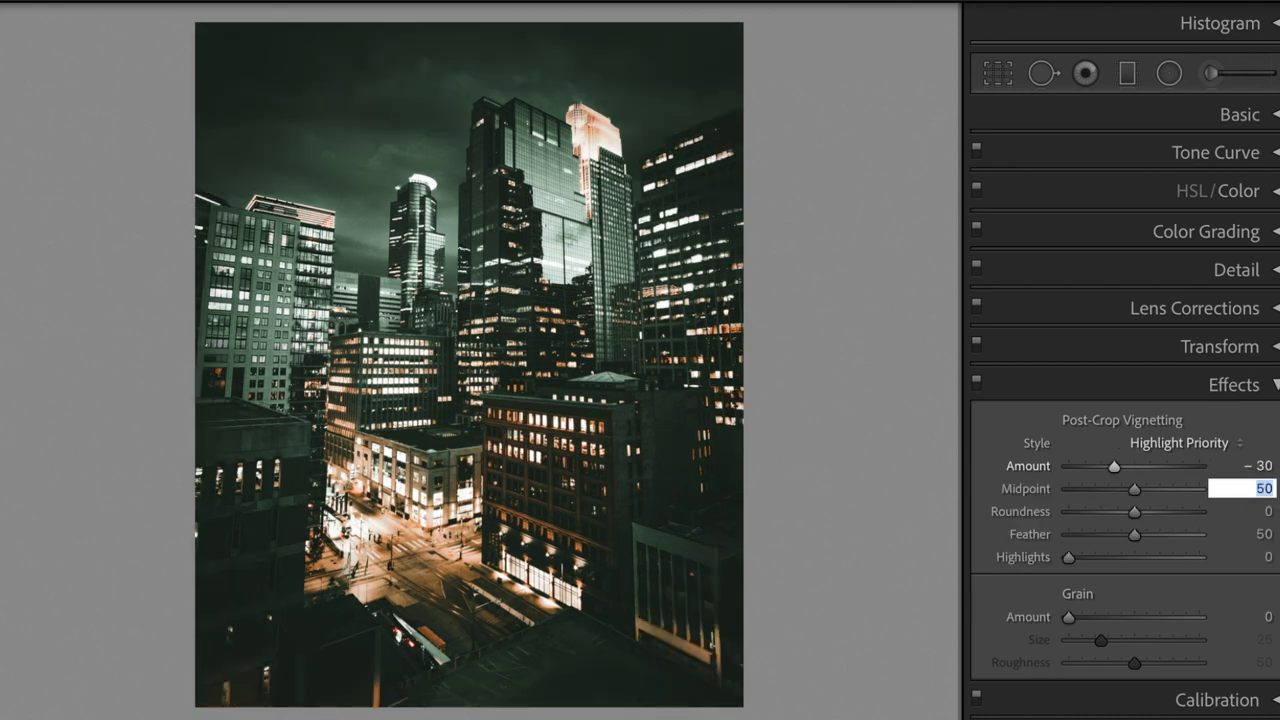
pyautogui.write('0')
pyautogui.press('Return')
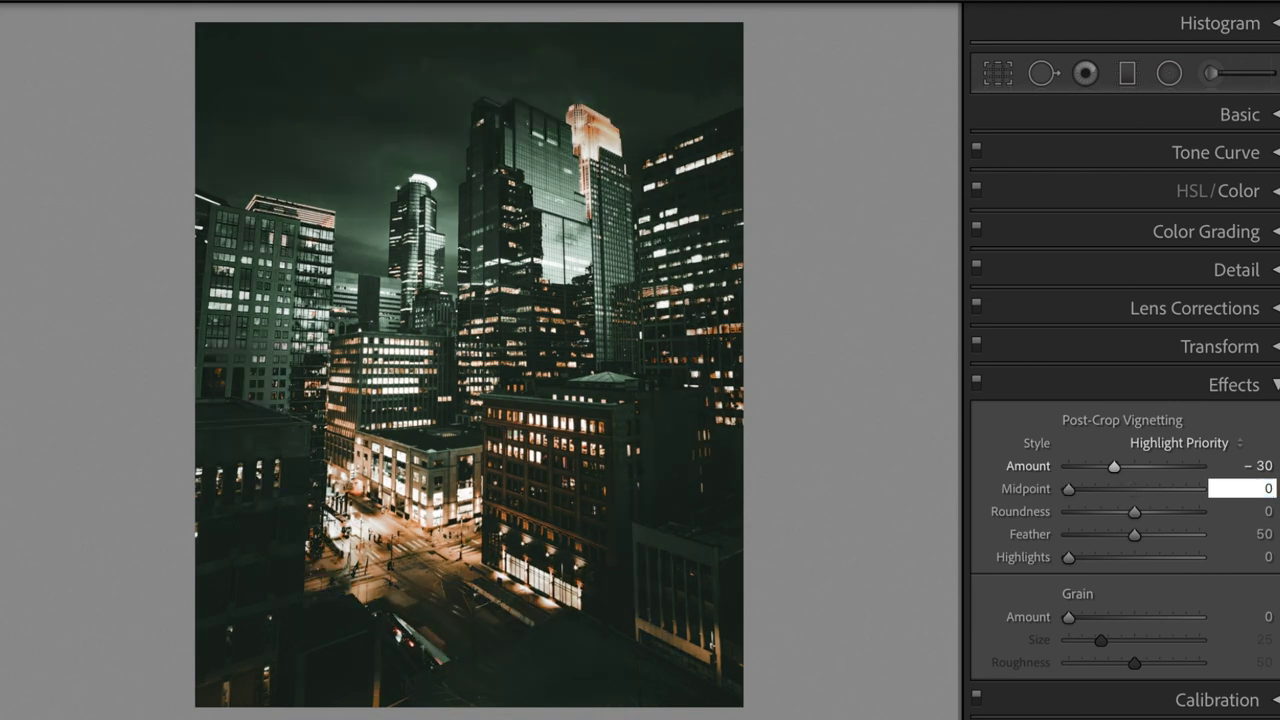
pyautogui.press('Return')
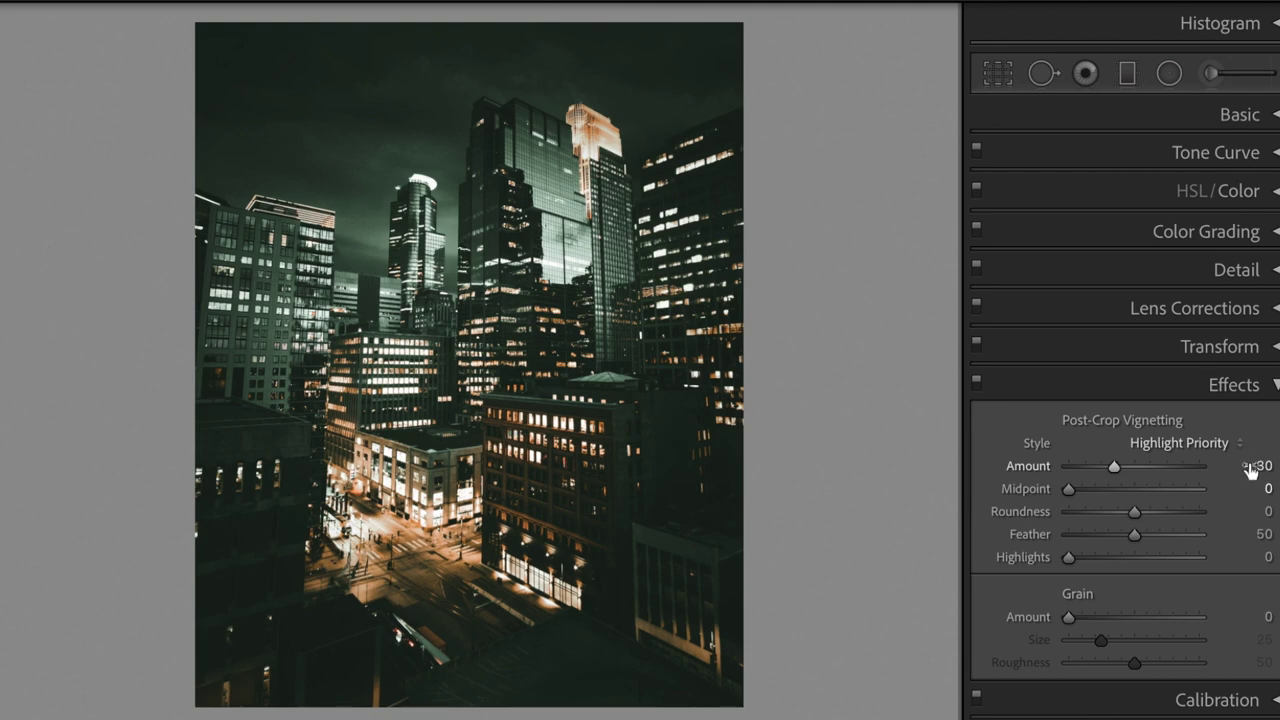
pyautogui.click(1276, 386)
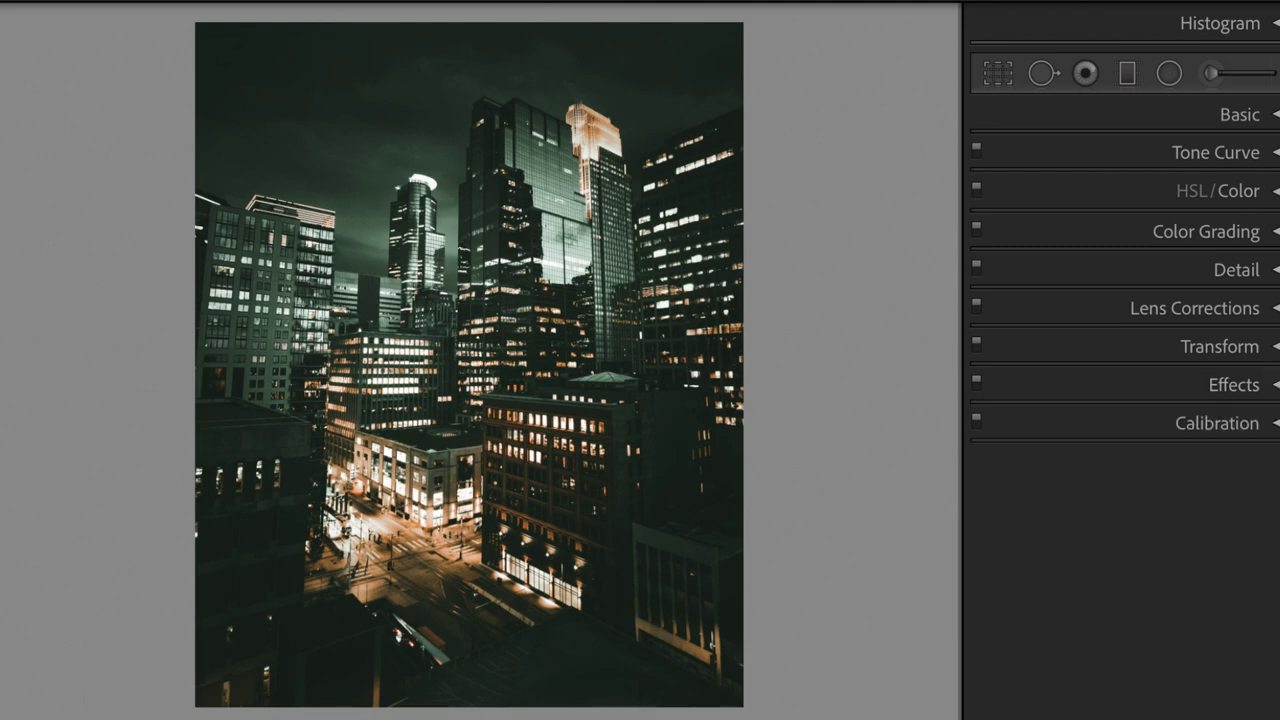
pyautogui.press('y')
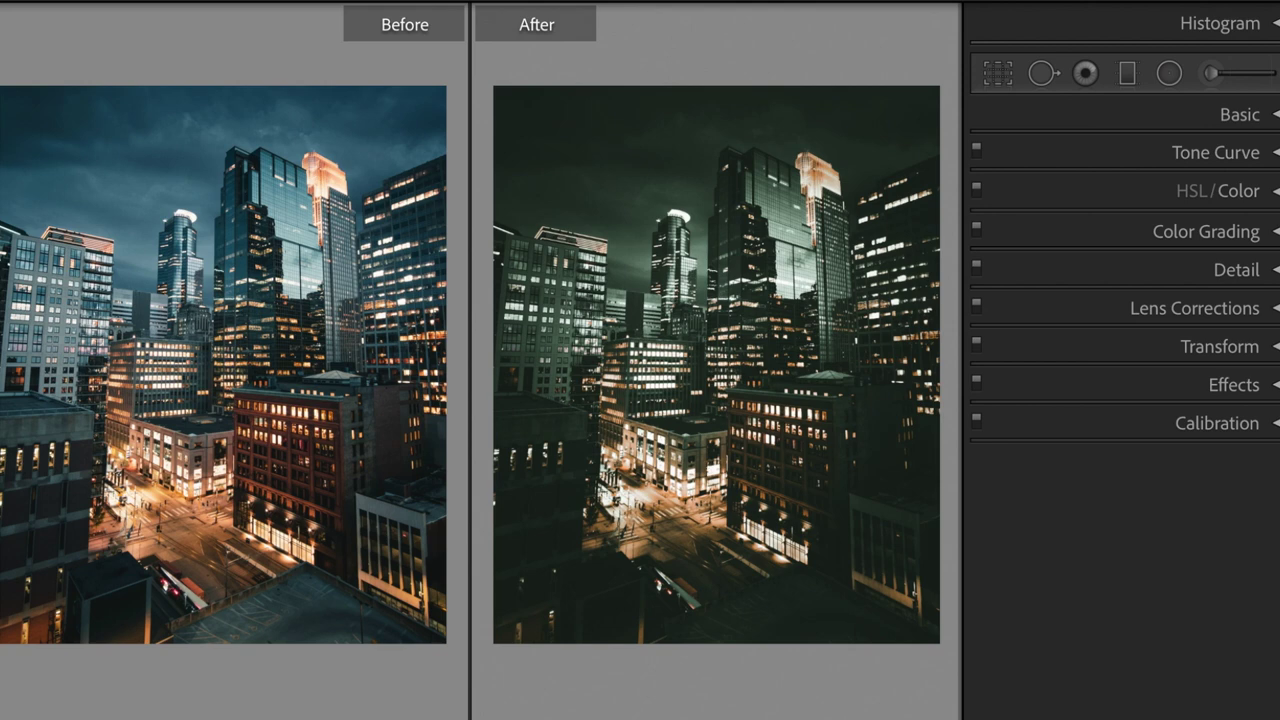
pyautogui.press('y')
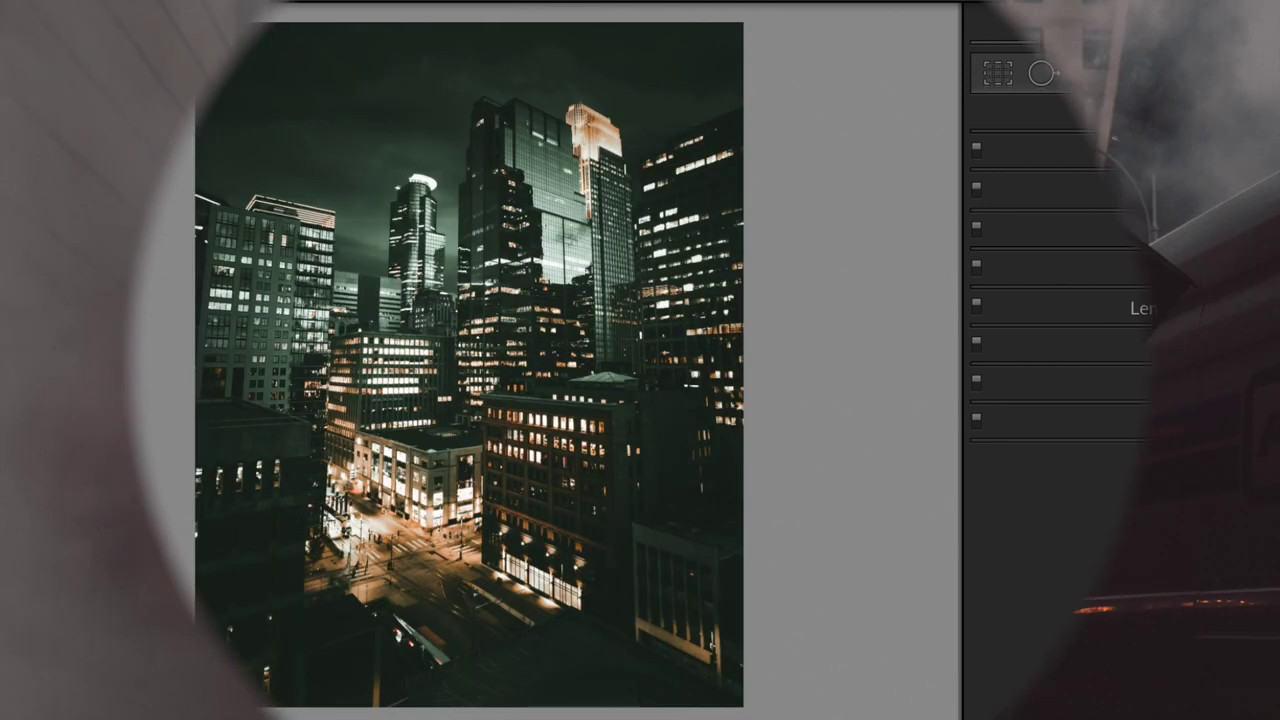